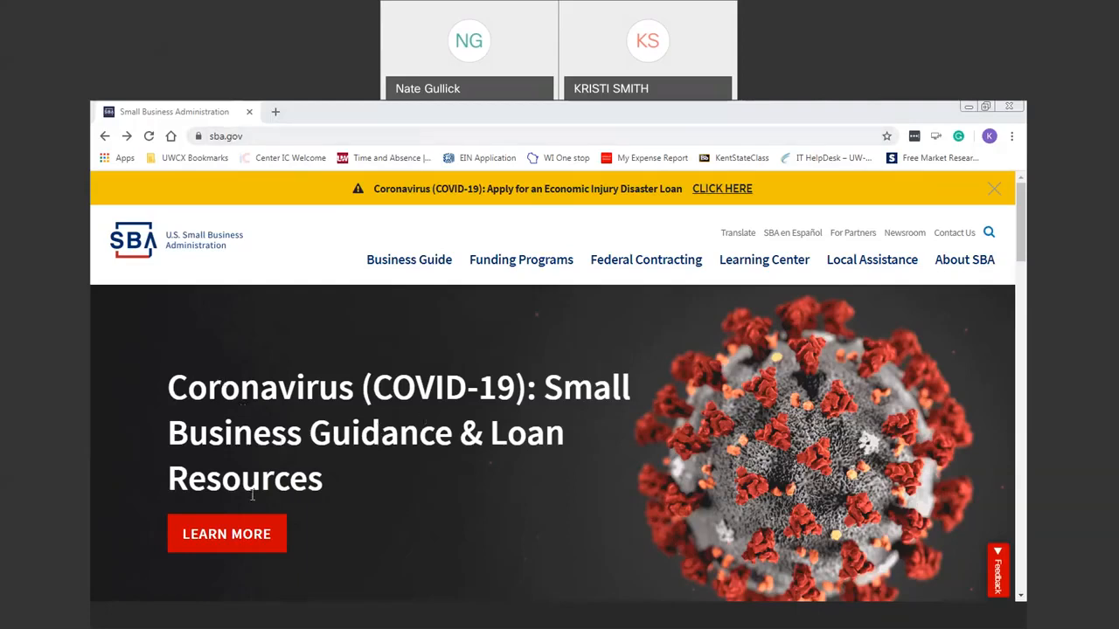
# Go from the coronavirus guidance page through the Economic Injury Disaster Loans section to the COVID-19 application.
pyautogui.click(240, 535)
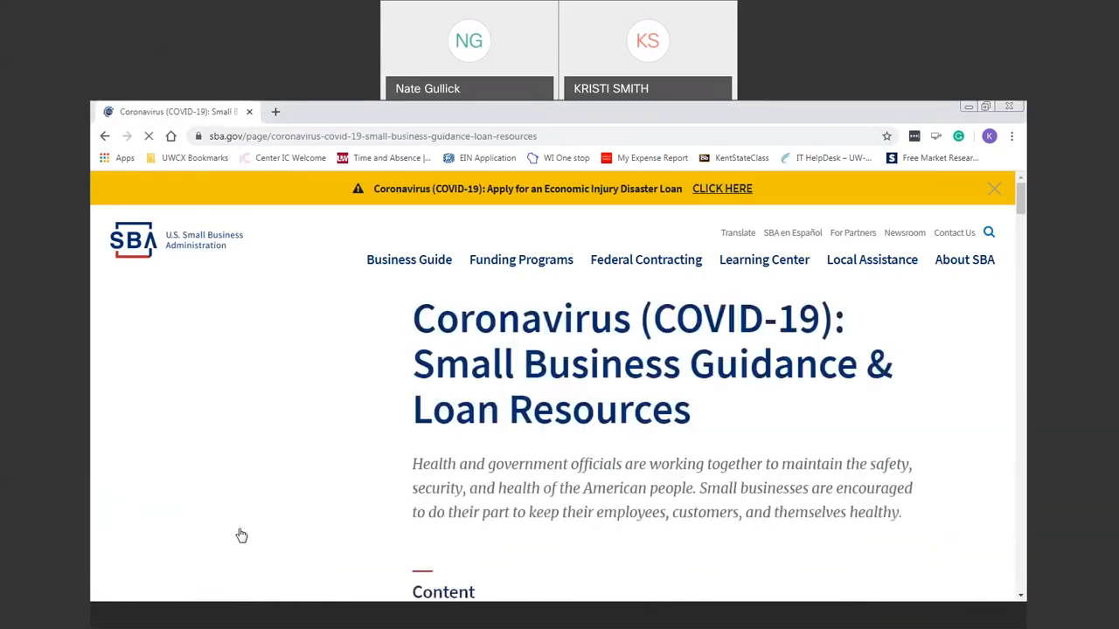
pyautogui.scroll(-1, 1023, 209)
pyautogui.scroll(-4, 1023, 210)
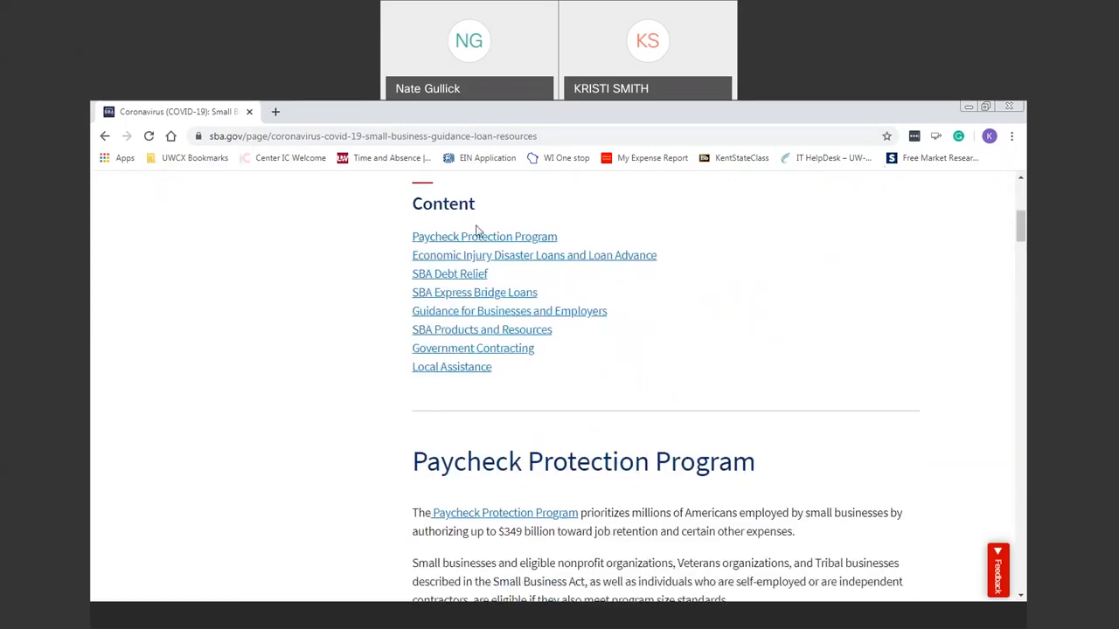
pyautogui.click(616, 267)
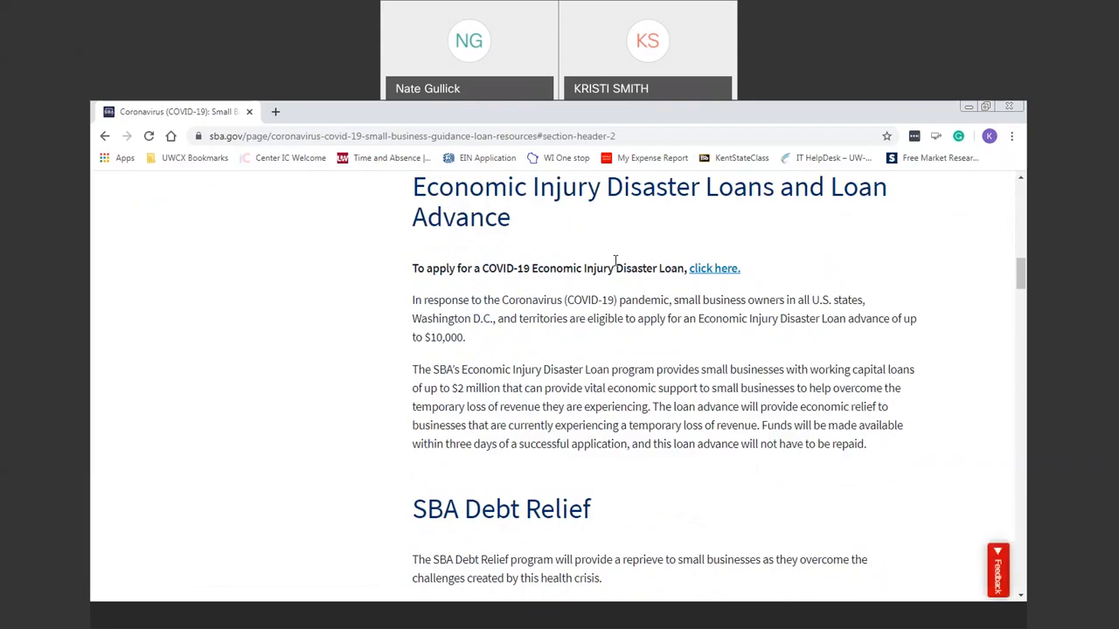
pyautogui.click(716, 271)
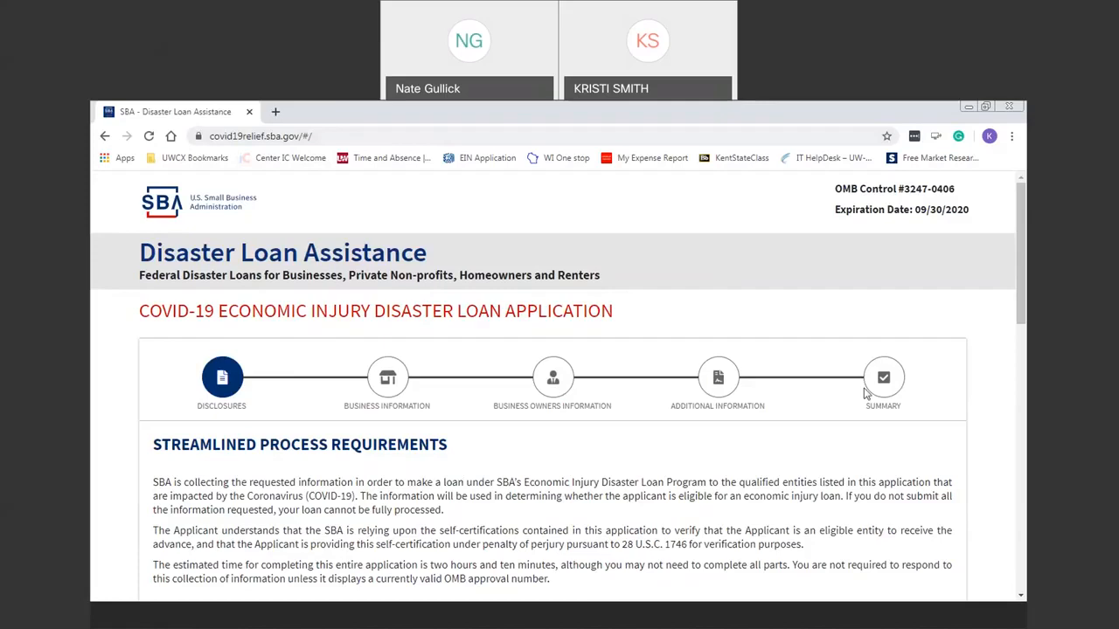
# Select the under-500-employees business option under Eligible Entity Verification, then switch to sole proprietorship.
pyautogui.moveTo(1020, 261); pyautogui.dragTo(1026, 347)
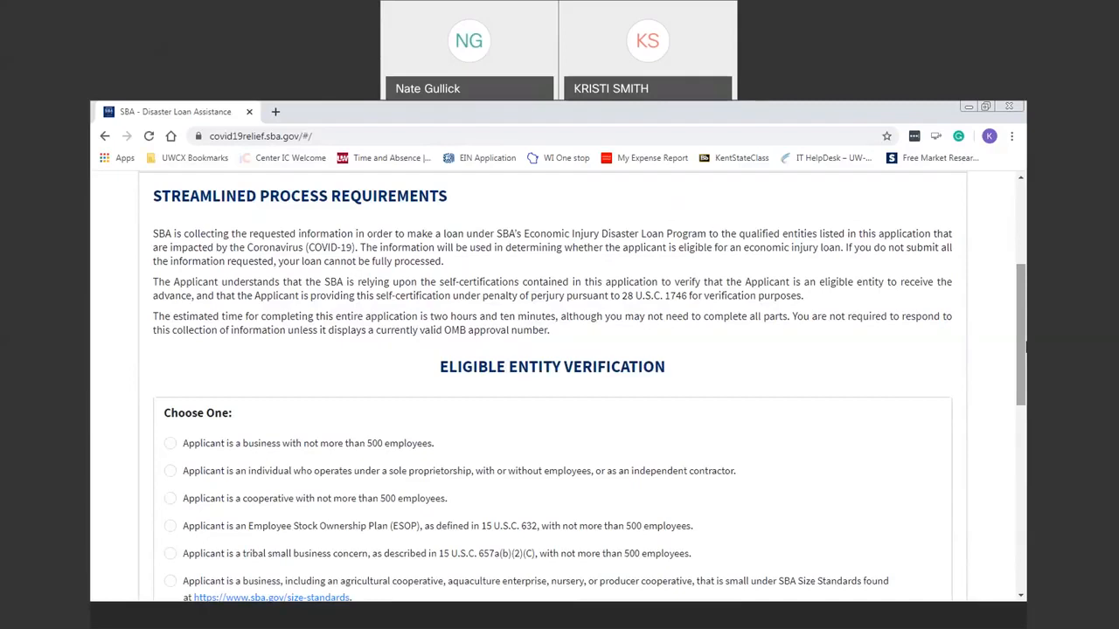
pyautogui.scroll(-3, 482, 253)
pyautogui.scroll(1, 433, 203)
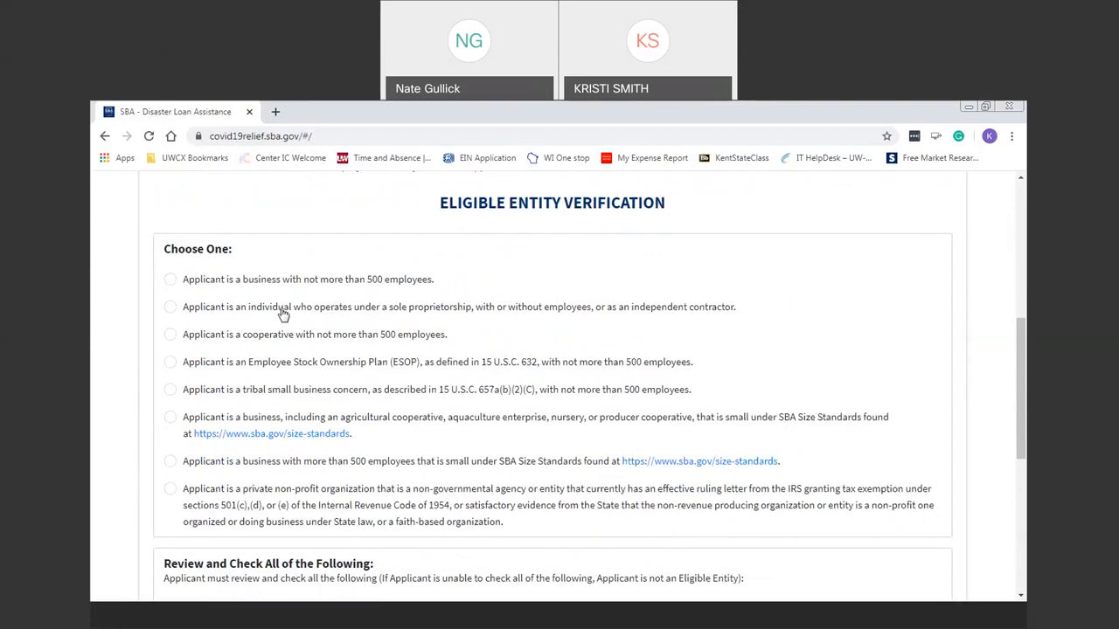
pyautogui.click(172, 282)
pyautogui.click(173, 316)
# Reselect 'Applicant is a business with not more than 500 employees'.
pyautogui.click(172, 280)
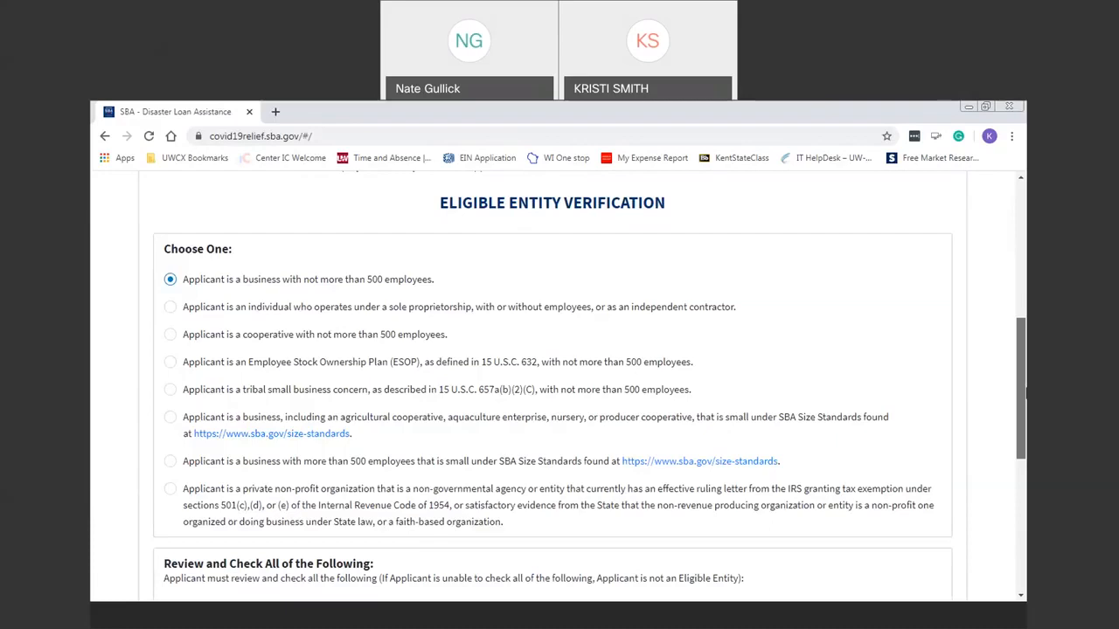
# Certify child support, agriculture, prurient, gambling, lobbying and government statements, then continue to Business Information.
pyautogui.scroll(-4, 1025, 395)
pyautogui.click(171, 303)
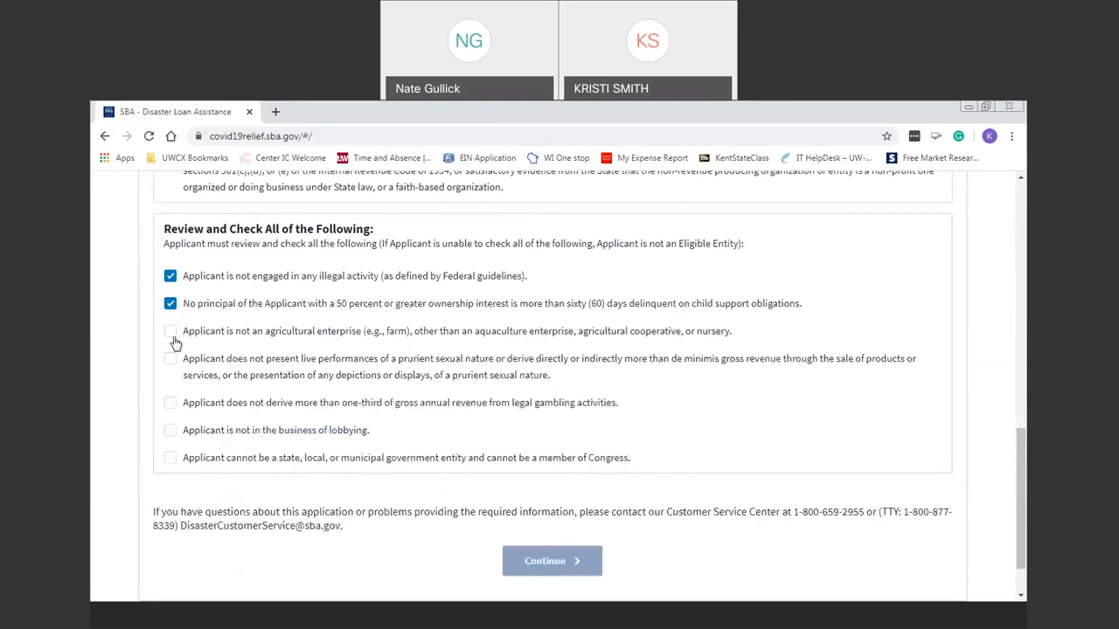
pyautogui.click(171, 333)
pyautogui.click(171, 361)
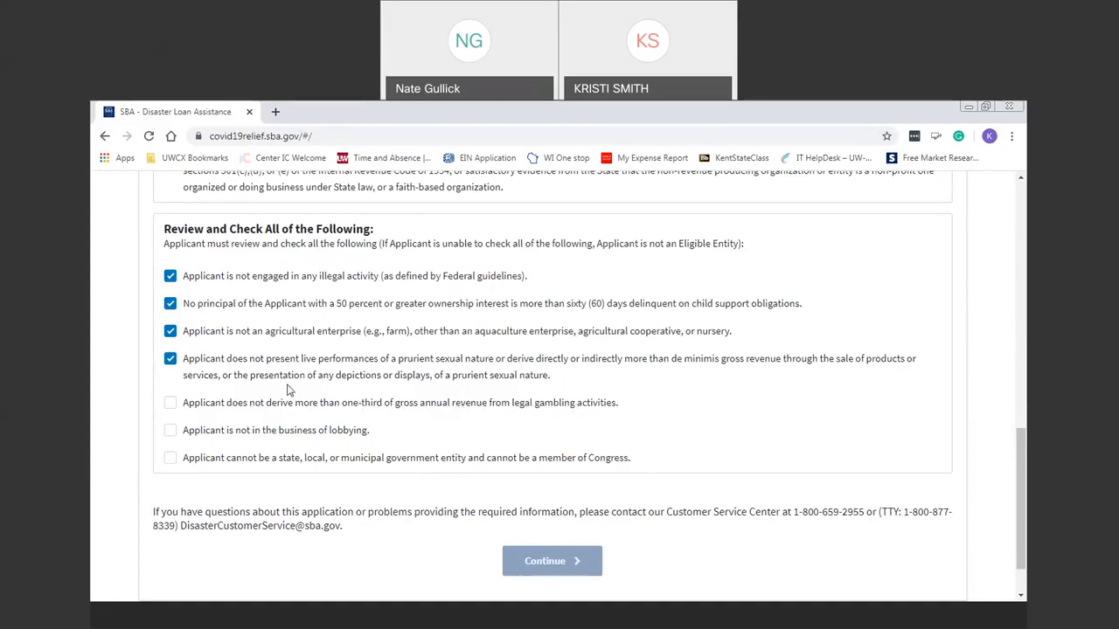
pyautogui.click(171, 408)
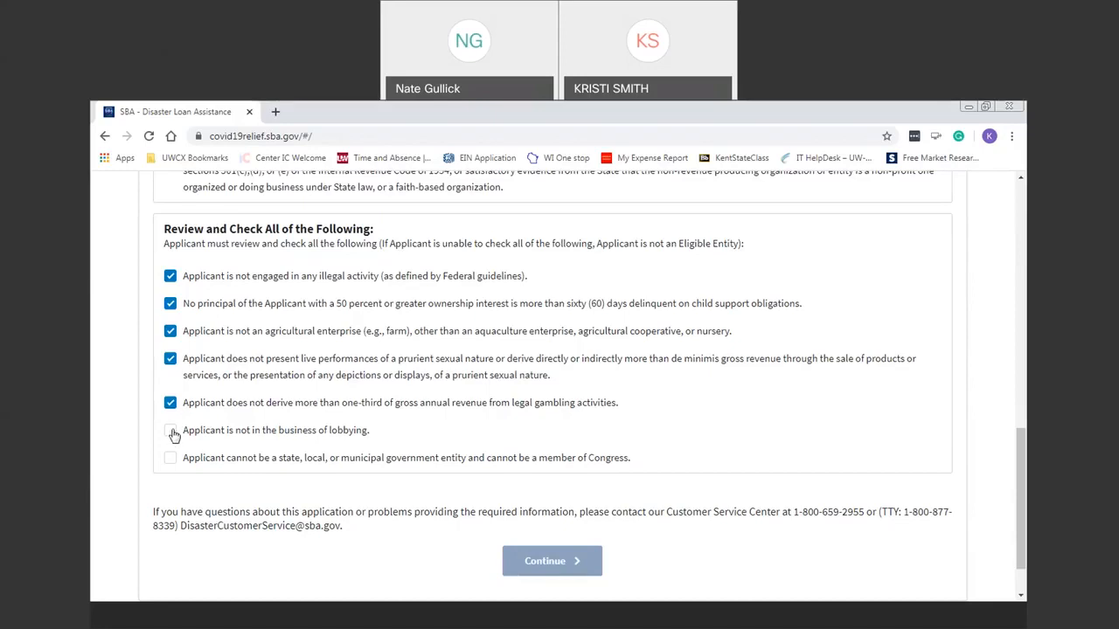
pyautogui.click(172, 436)
pyautogui.click(170, 460)
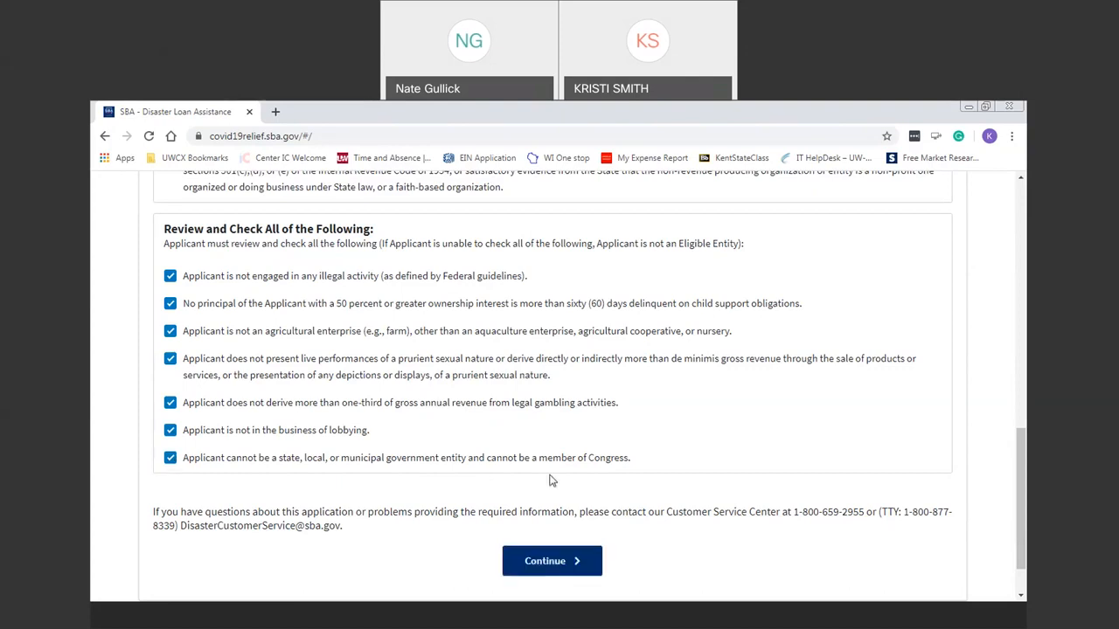
pyautogui.click(585, 564)
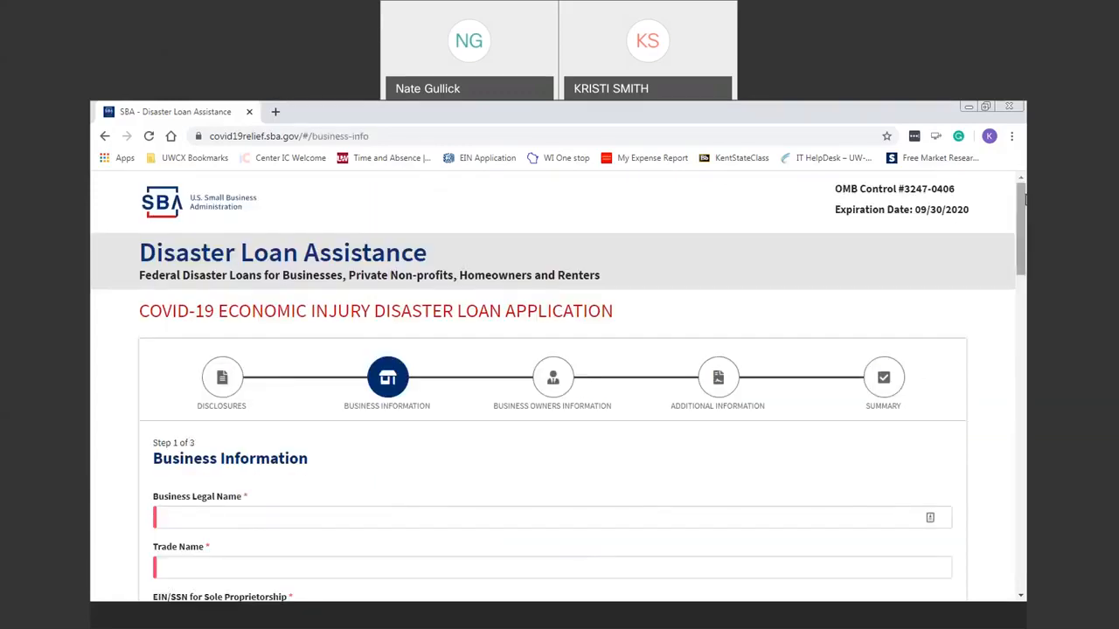
# Enter the owner's legal name, the hair salon's trade name and the business EIN.
pyautogui.scroll(-3, 1025, 199)
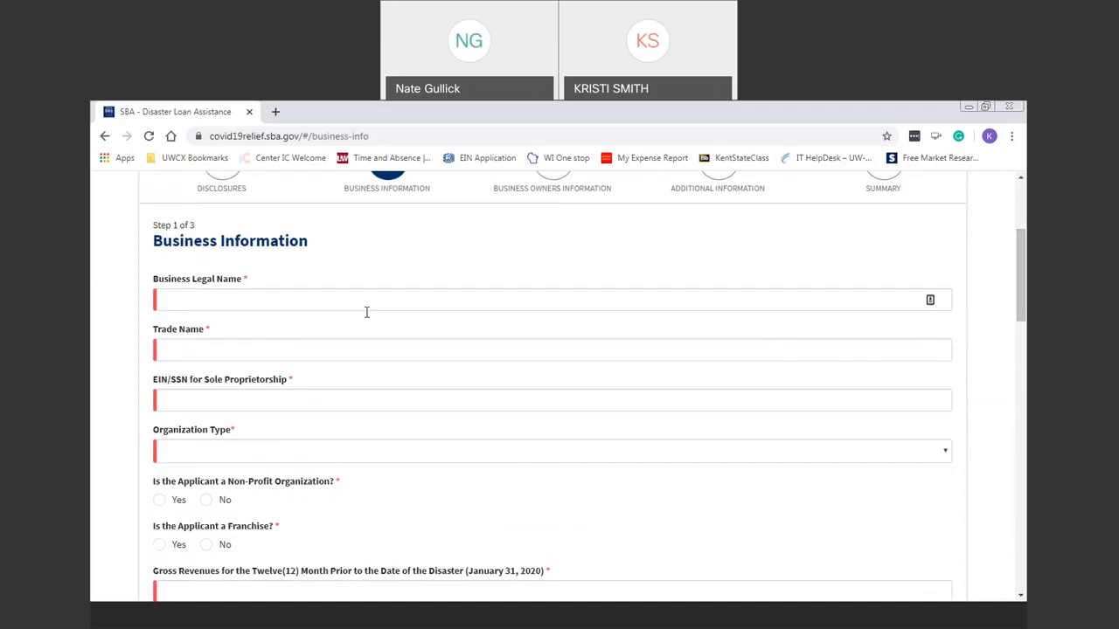
pyautogui.click(383, 302)
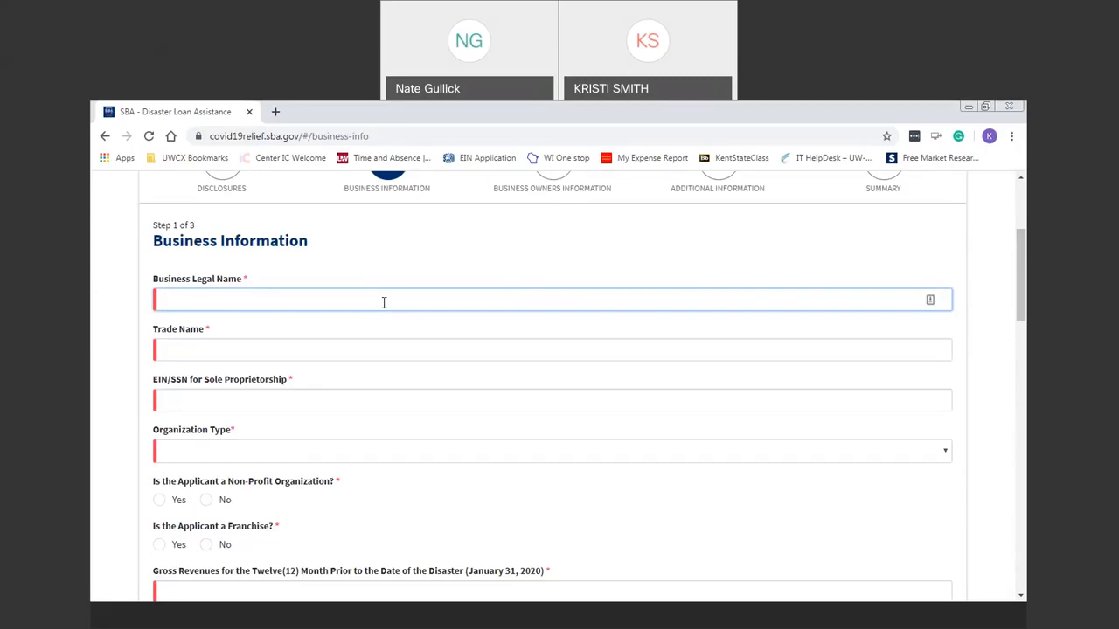
pyautogui.press('Tab')
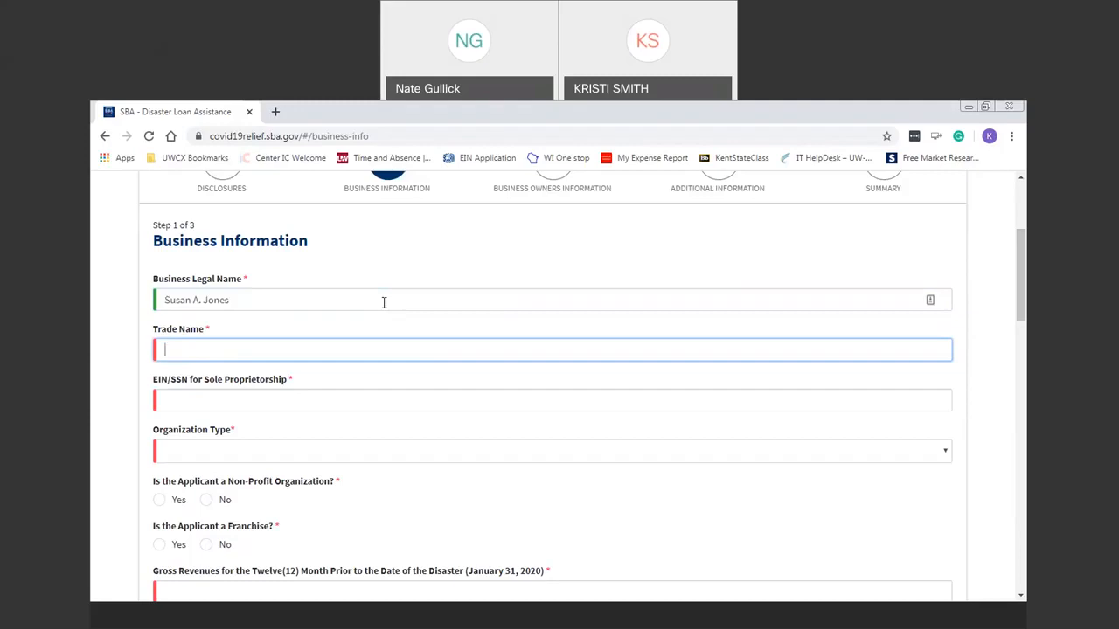
pyautogui.write("Susan's Styles Hair Designs")
pyautogui.press('Tab')
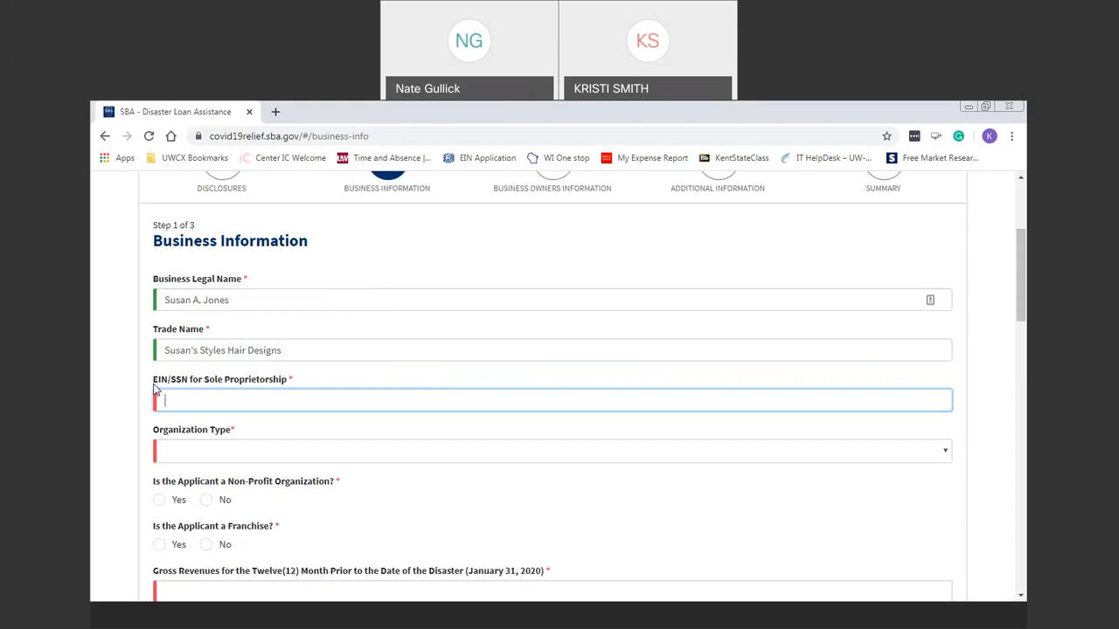
pyautogui.write('11-1111111')
# Choose Sole Proprietorship as organization type and answer No to both non-profit and franchise.
pyautogui.click(258, 455)
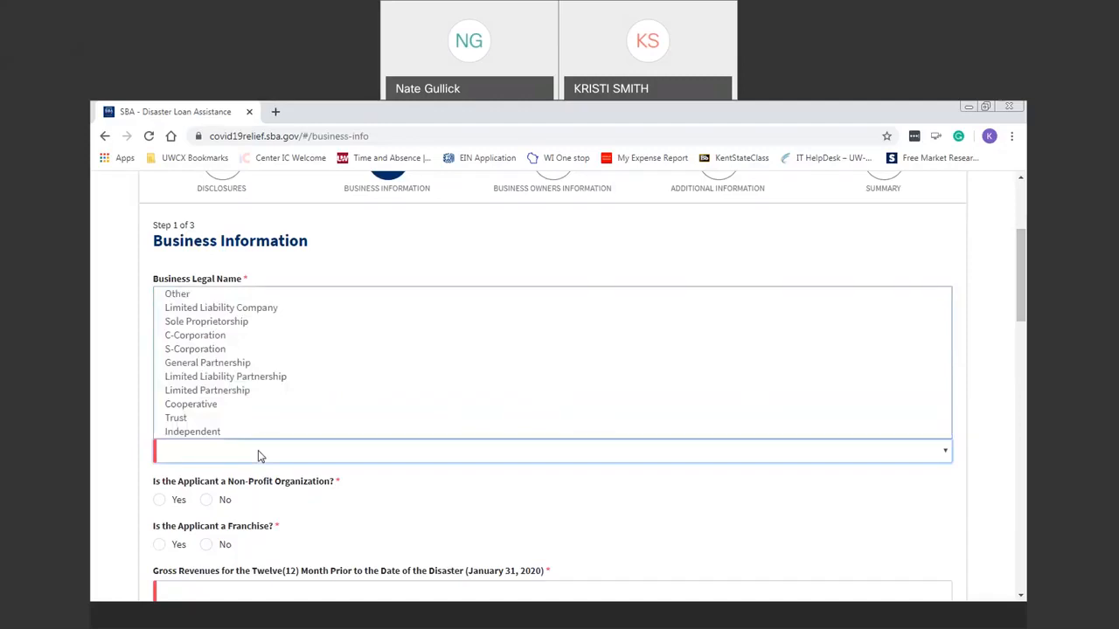
pyautogui.click(259, 324)
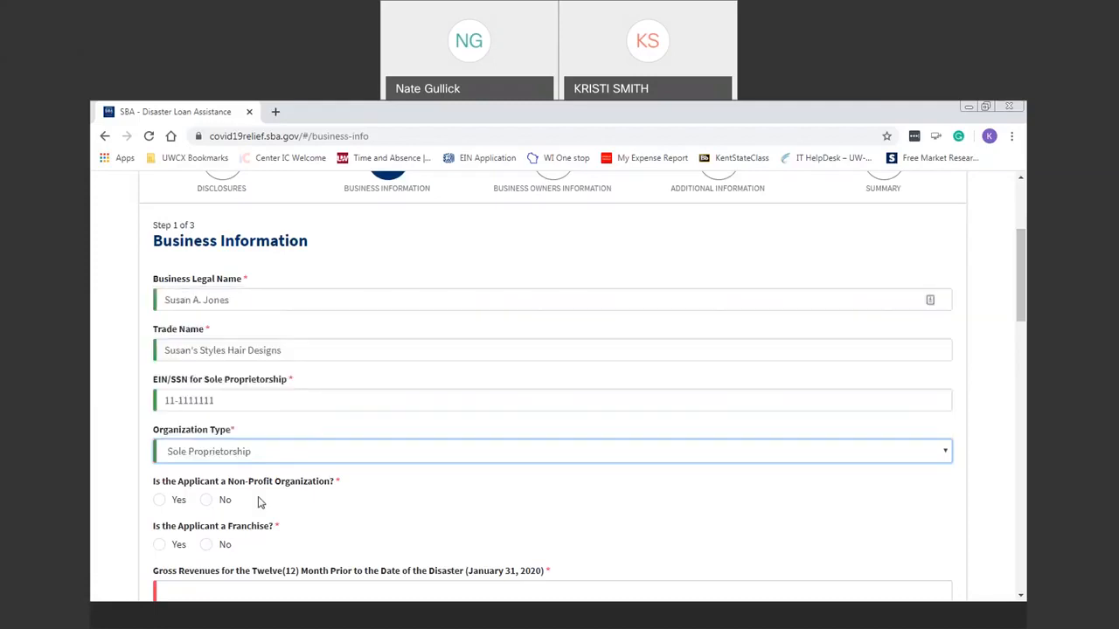
pyautogui.click(204, 501)
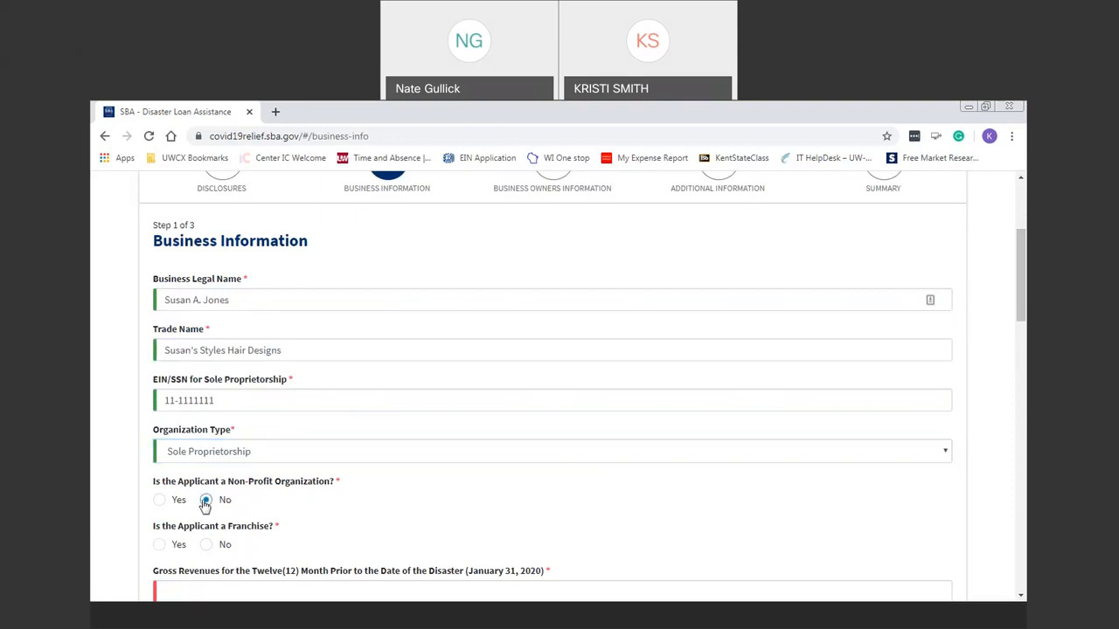
pyautogui.click(210, 547)
pyautogui.moveTo(1024, 286); pyautogui.dragTo(1025, 348)
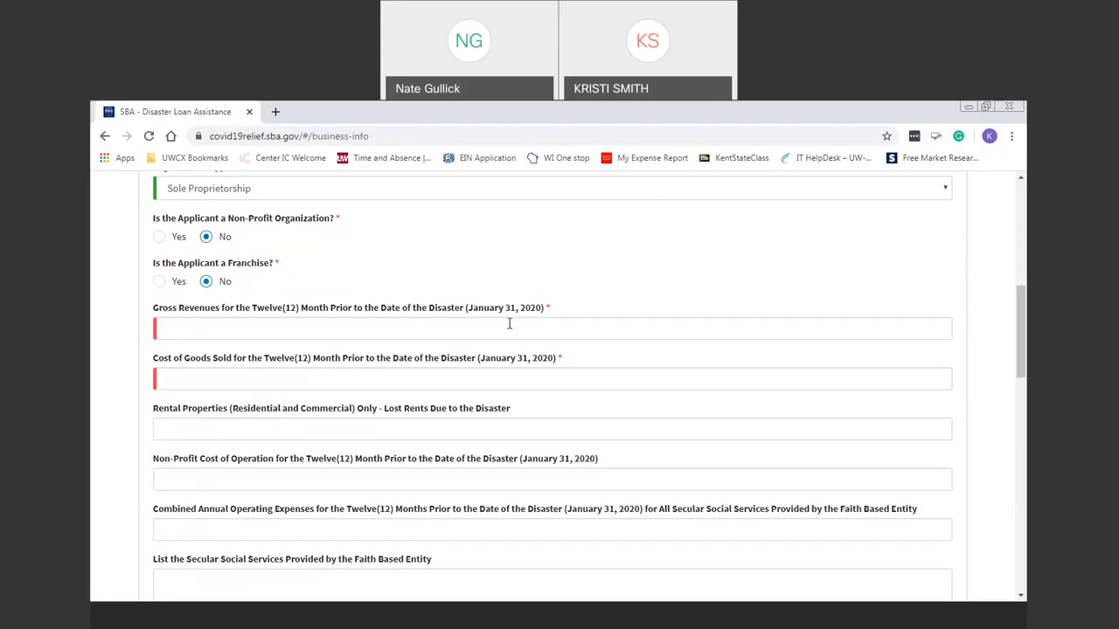
# Enter 110000 as the prior twelve months' gross revenues.
pyautogui.click(289, 327)
pyautogui.write('110000')
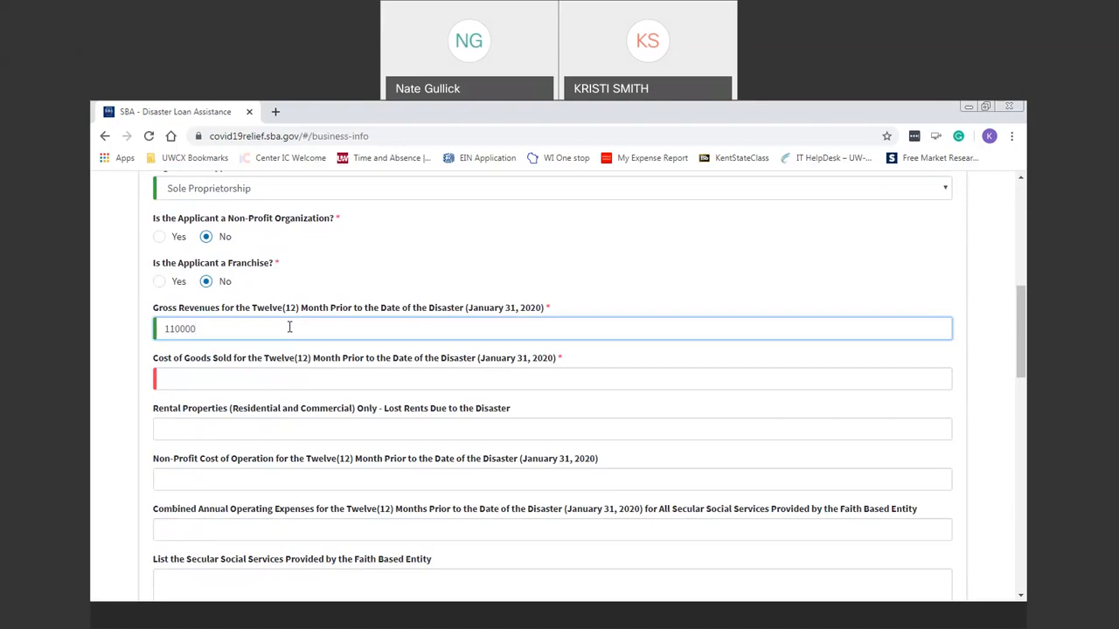
pyautogui.press('Tab')
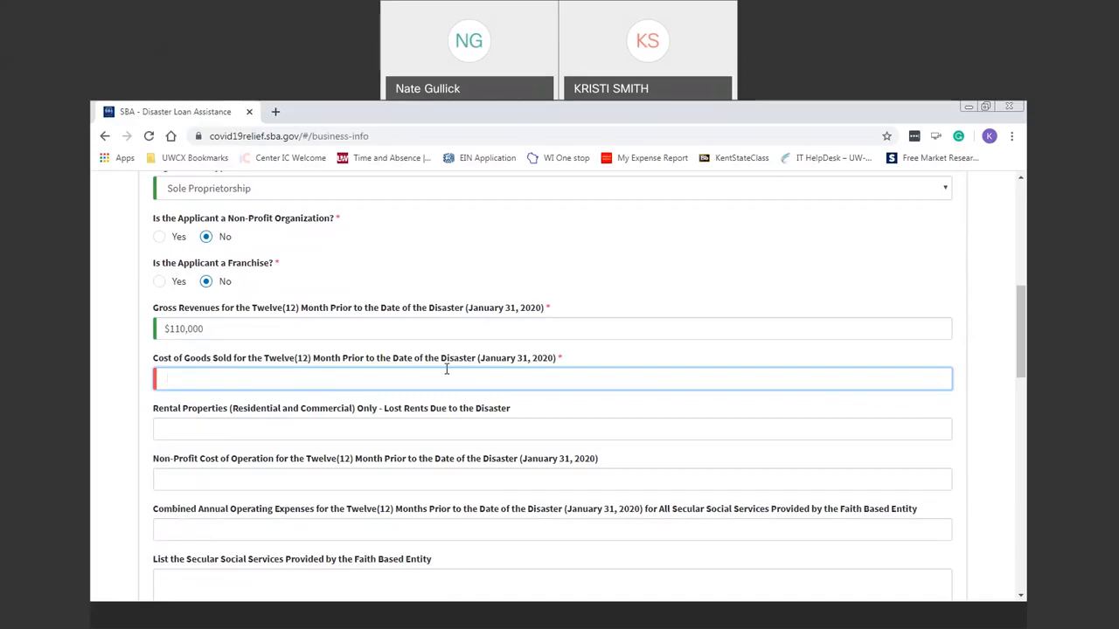
# Enter 12500 as the cost of goods sold.
pyautogui.write('12500')
pyautogui.press('Tab')
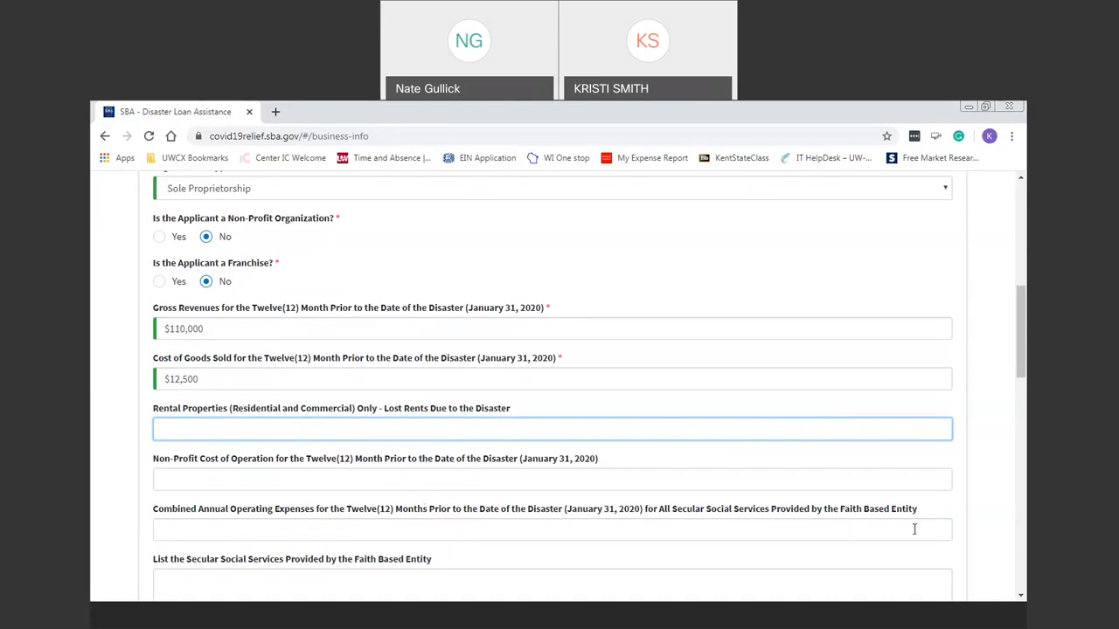
# Move past the operating expenses and secular social services fields to Compensation From Other Sources.
pyautogui.click(874, 538)
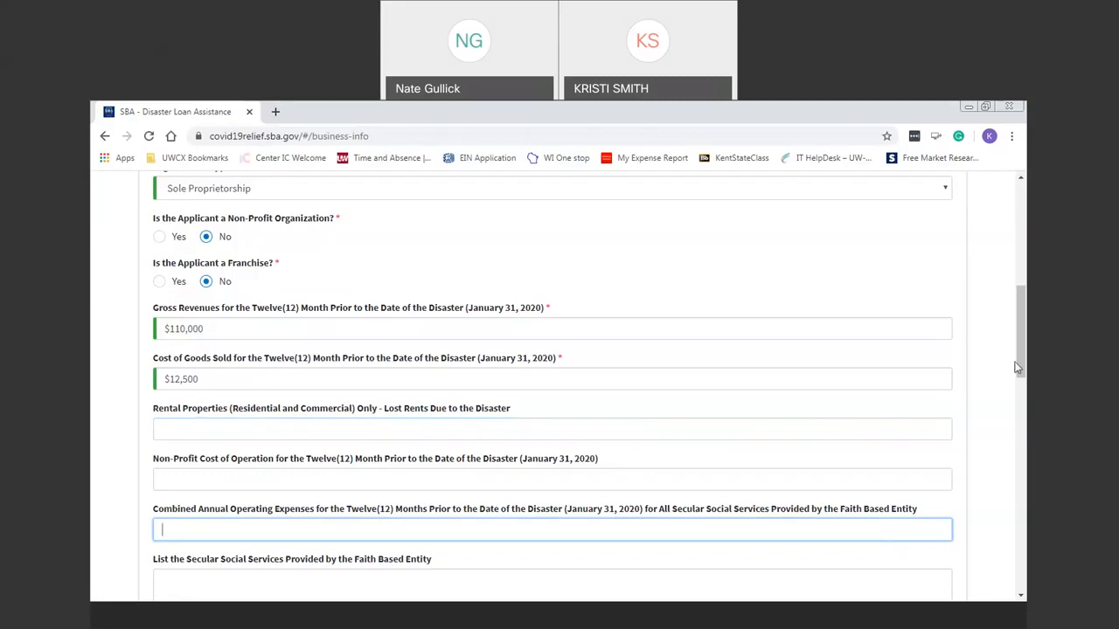
pyautogui.scroll(-2, 1018, 372)
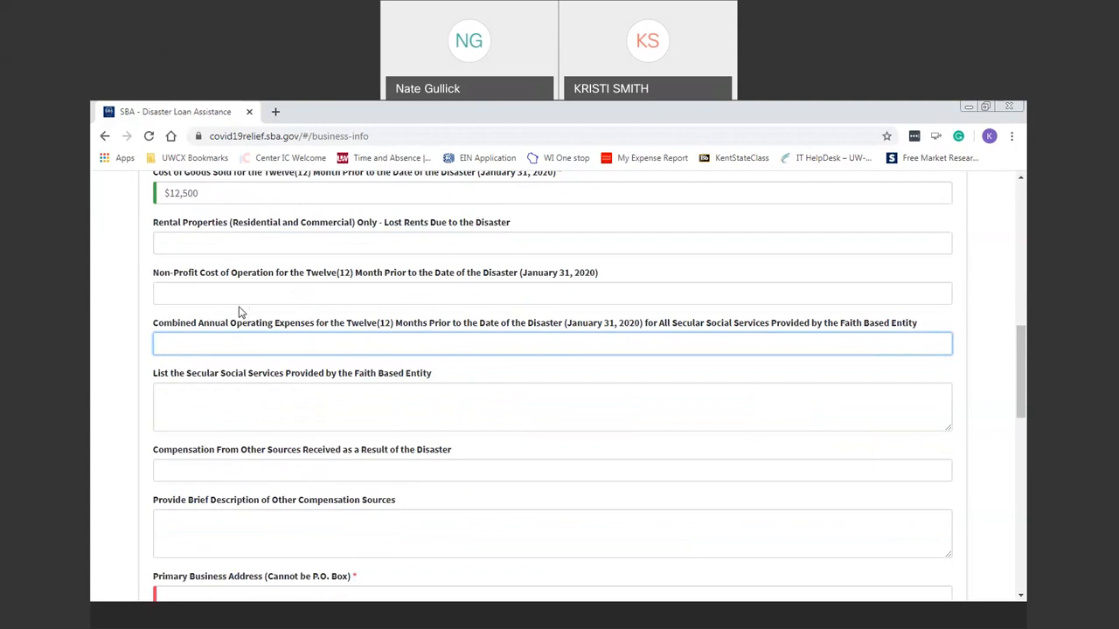
pyautogui.click(306, 405)
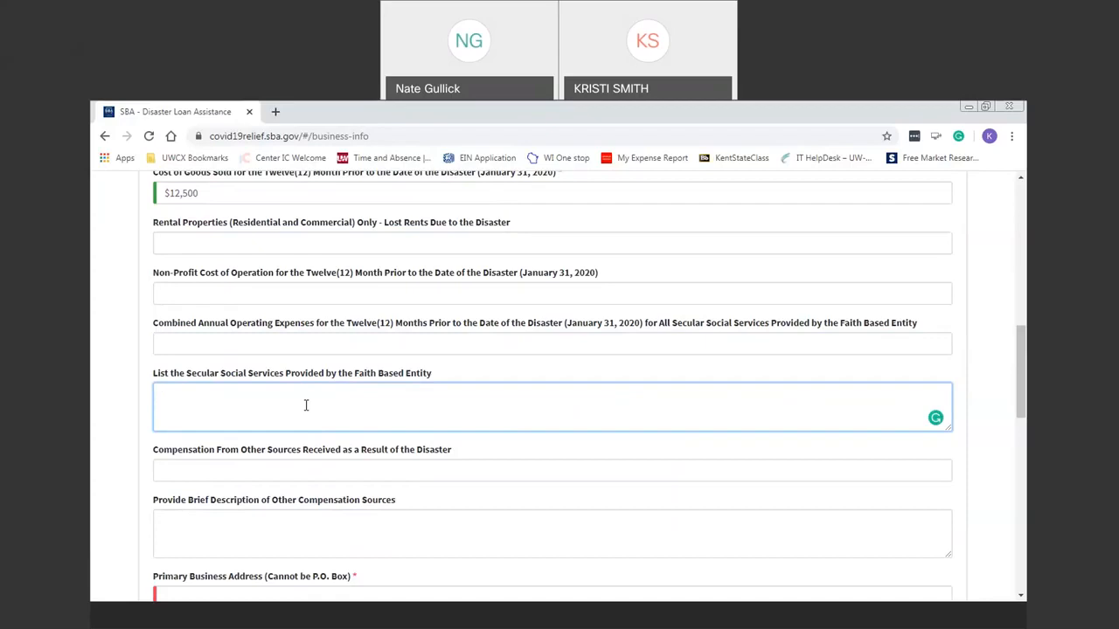
pyautogui.click(306, 469)
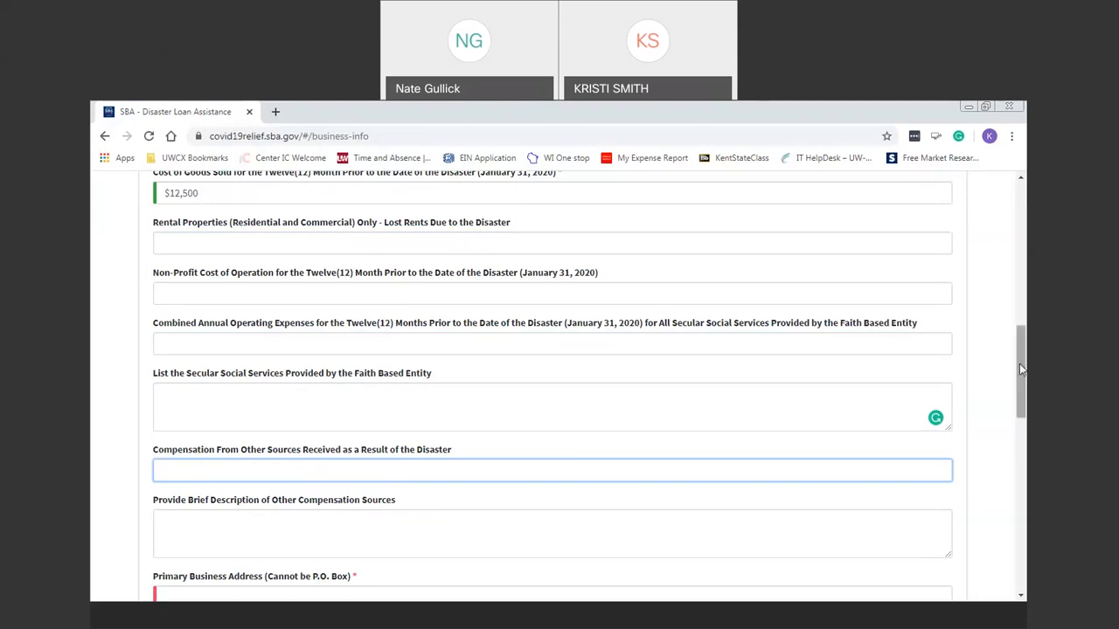
# Fill in the business street address, city, state and county.
pyautogui.scroll(-4, 1019, 364)
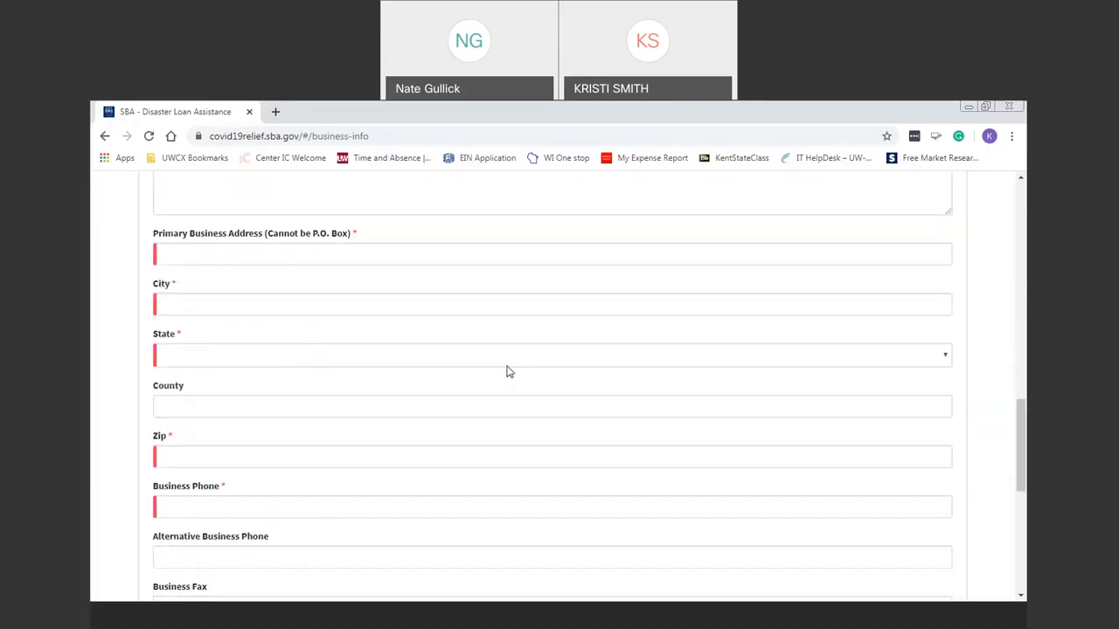
pyautogui.click(251, 262)
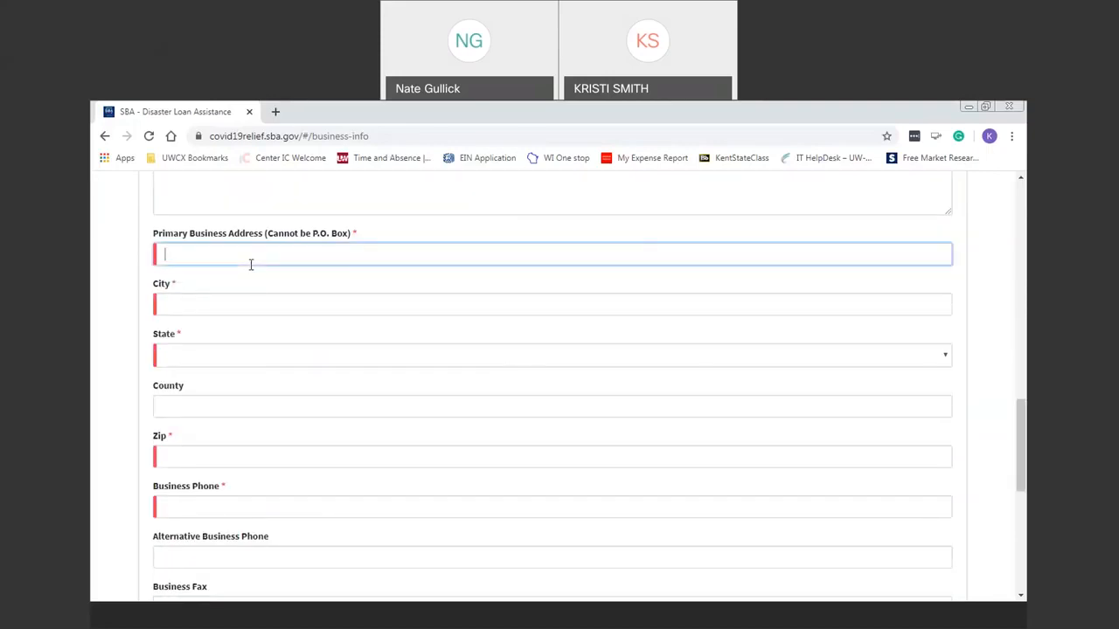
pyautogui.press('Tab')
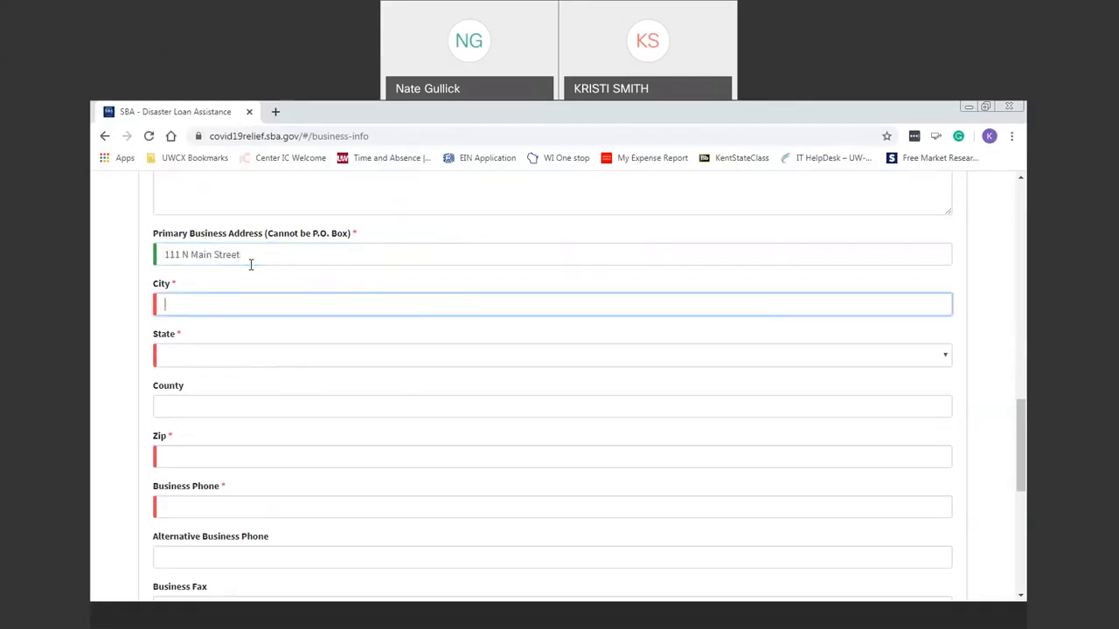
pyautogui.write('Monroe')
pyautogui.press('Tab')
pyautogui.press('w')
pyautogui.press('i')
pyautogui.press('Tab')
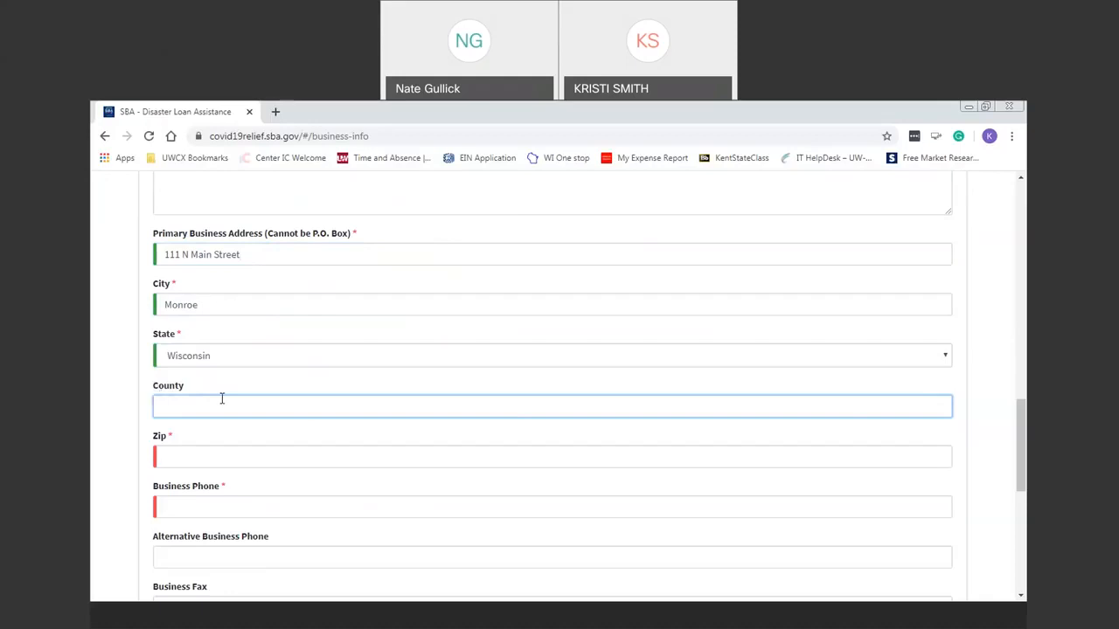
pyautogui.write('Green')
# Enter the ZIP code and business phone number, correcting a phone typo.
pyautogui.click(231, 467)
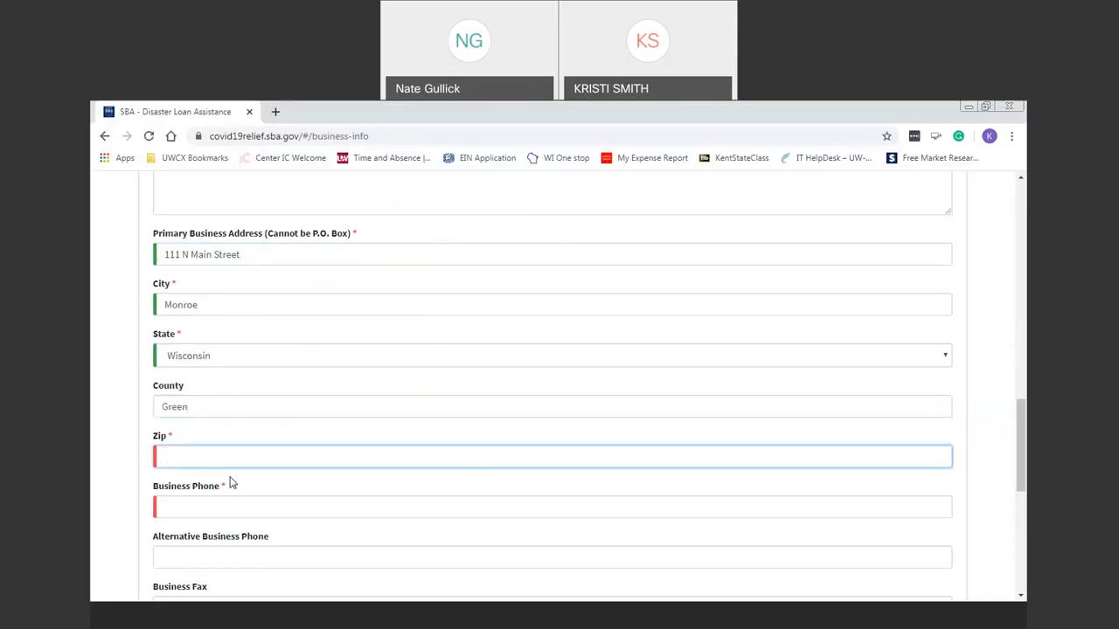
pyautogui.write('53566')
pyautogui.click(227, 507)
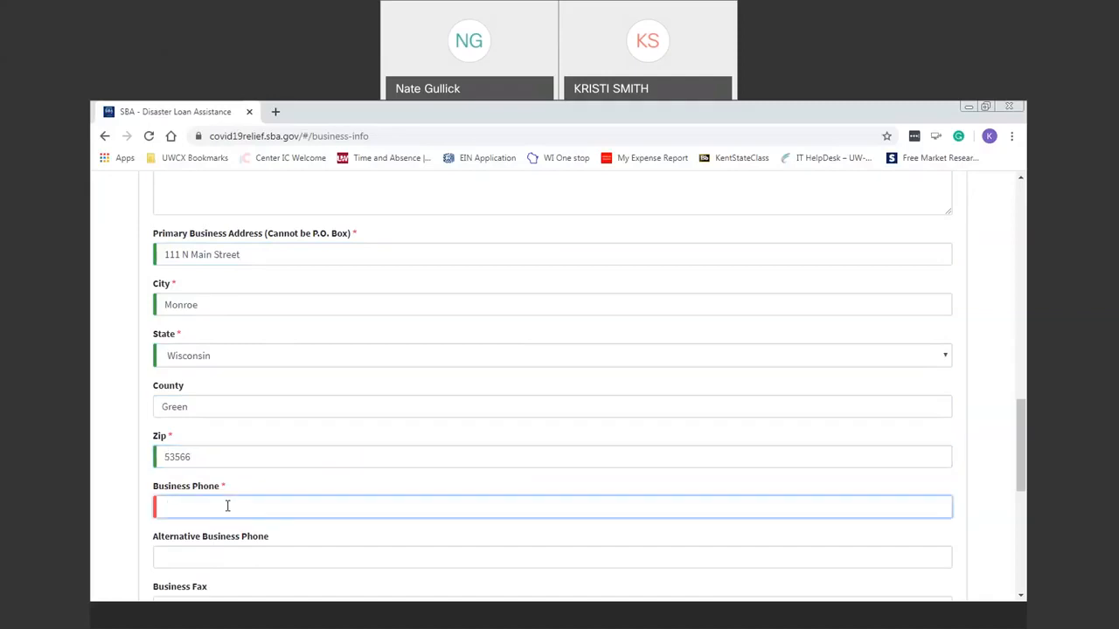
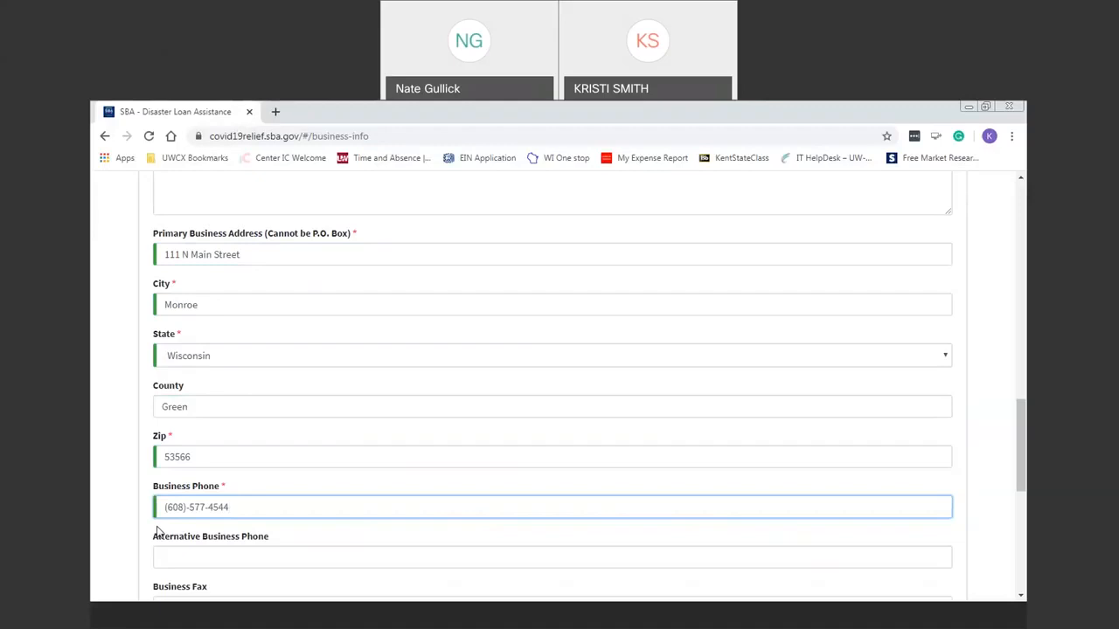
# Enter the alternative business phone number.
pyautogui.click(615, 559)
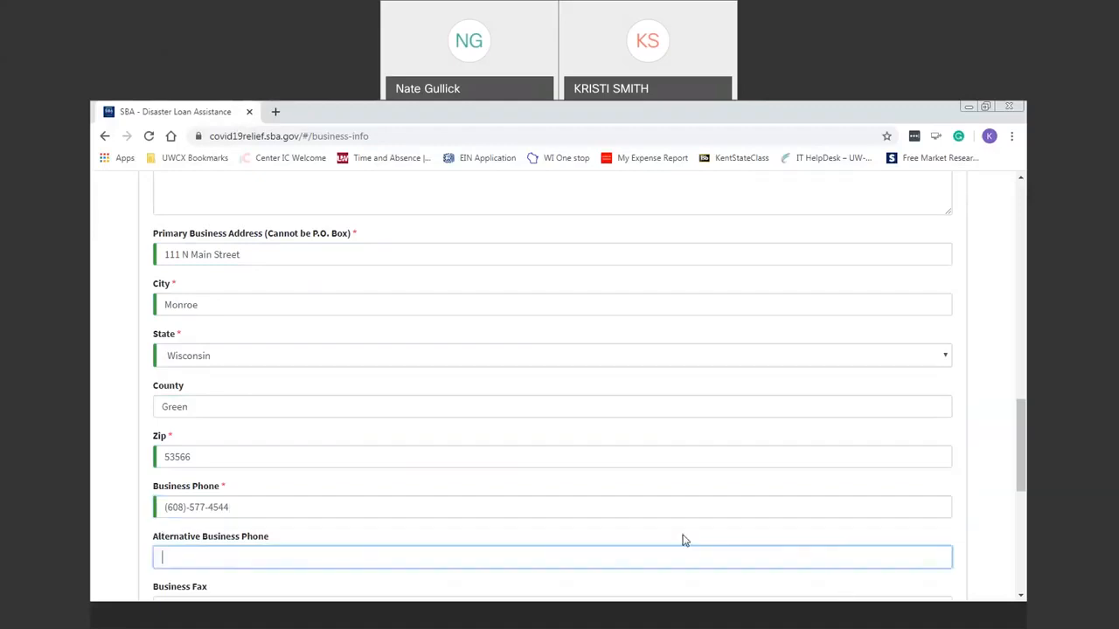
pyautogui.moveTo(1017, 436); pyautogui.dragTo(1023, 490)
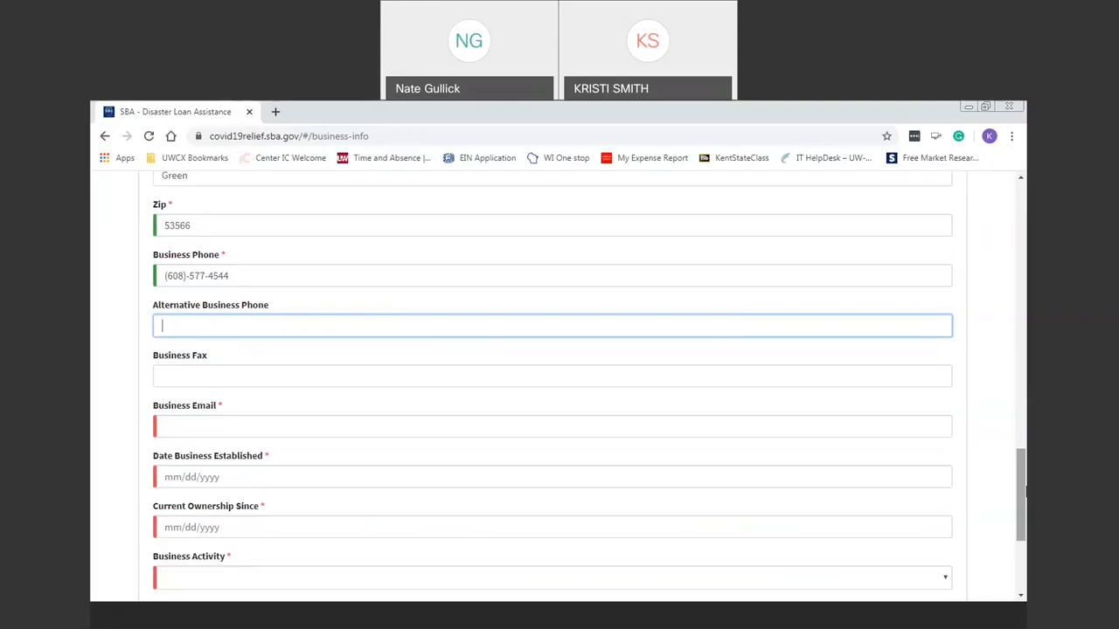
pyautogui.write('608)-555-1111')
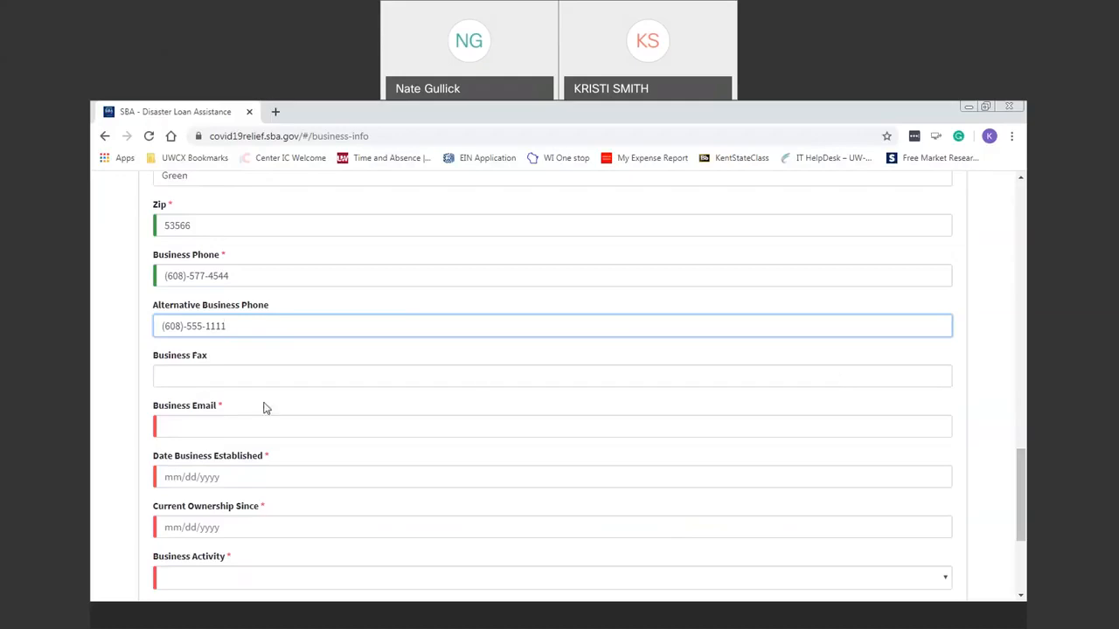
# Delete the stray digit from Business Fax so it stays blank.
pyautogui.click(223, 377)
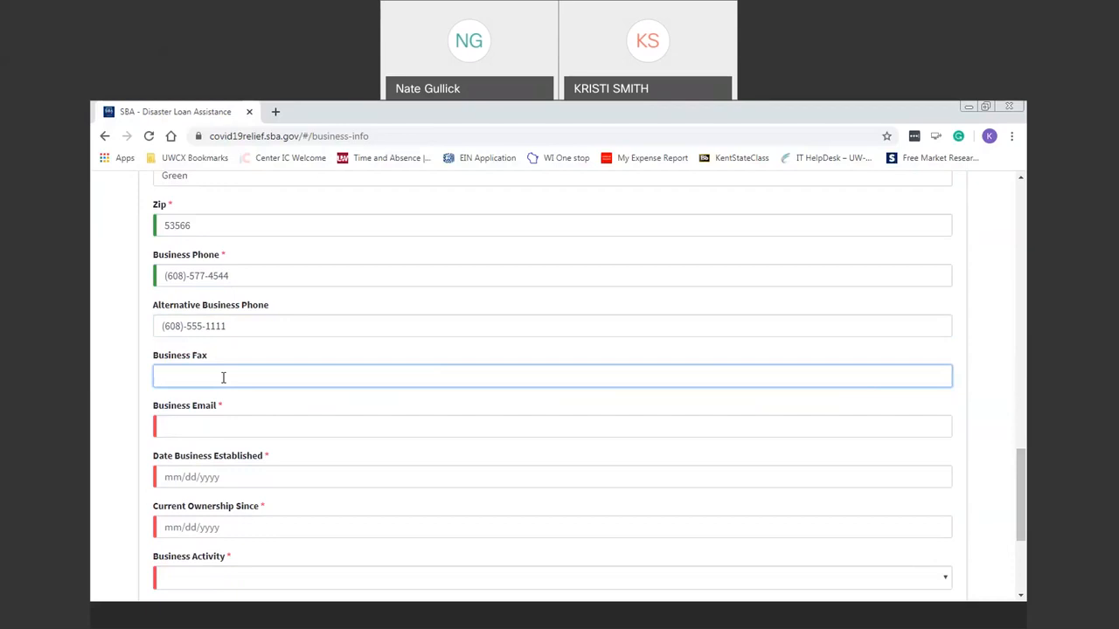
pyautogui.write('0')
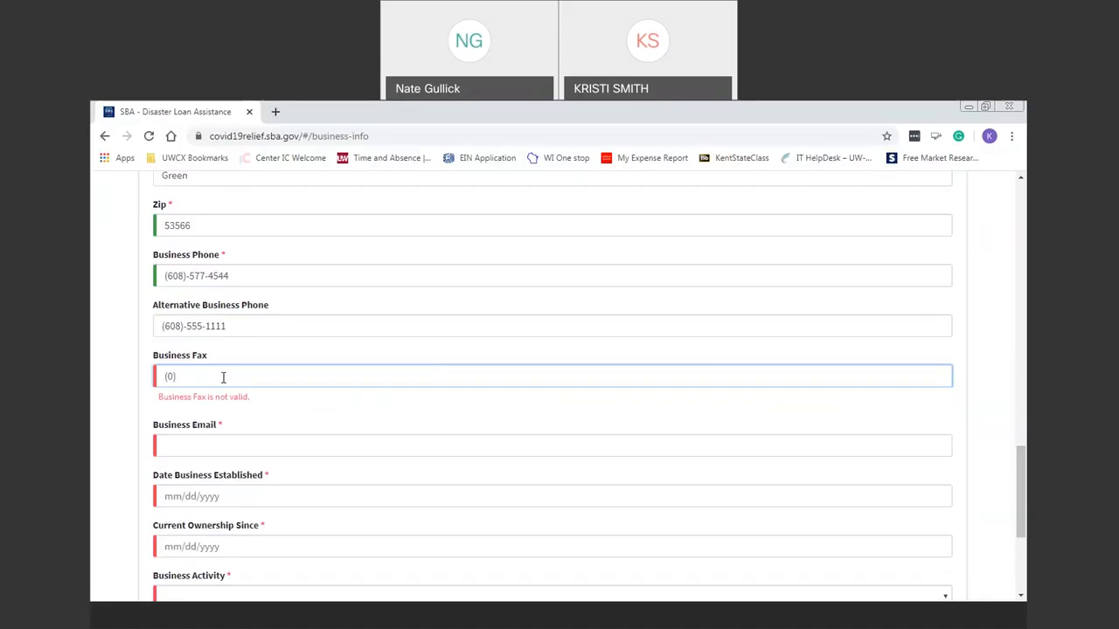
pyautogui.press('BackSpace')
pyautogui.click(243, 444)
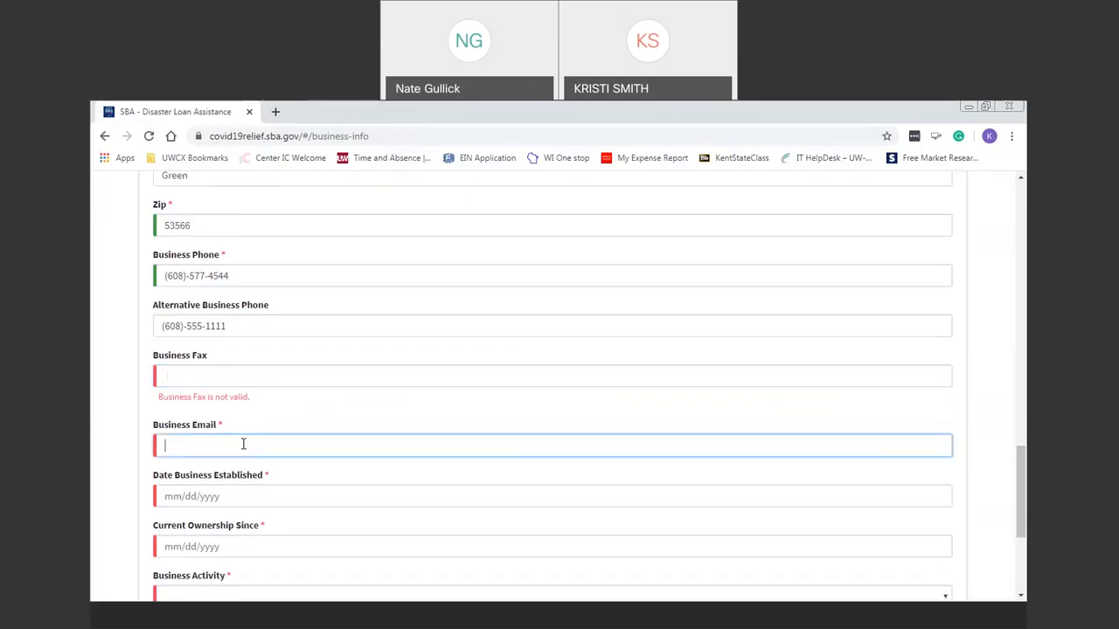
pyautogui.moveTo(1021, 476); pyautogui.dragTo(1024, 496)
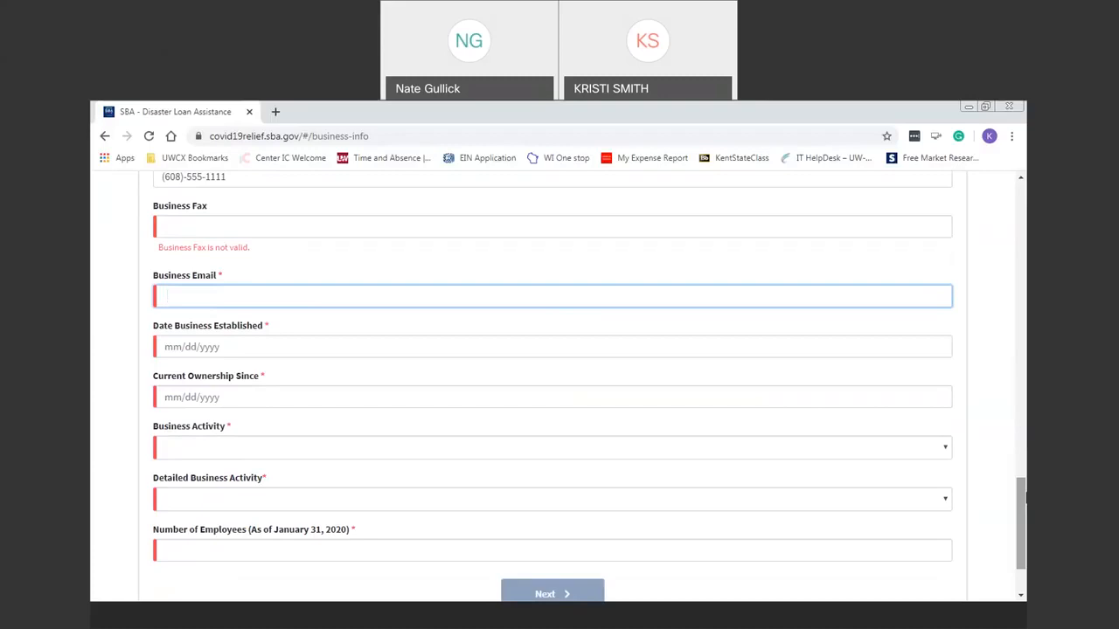
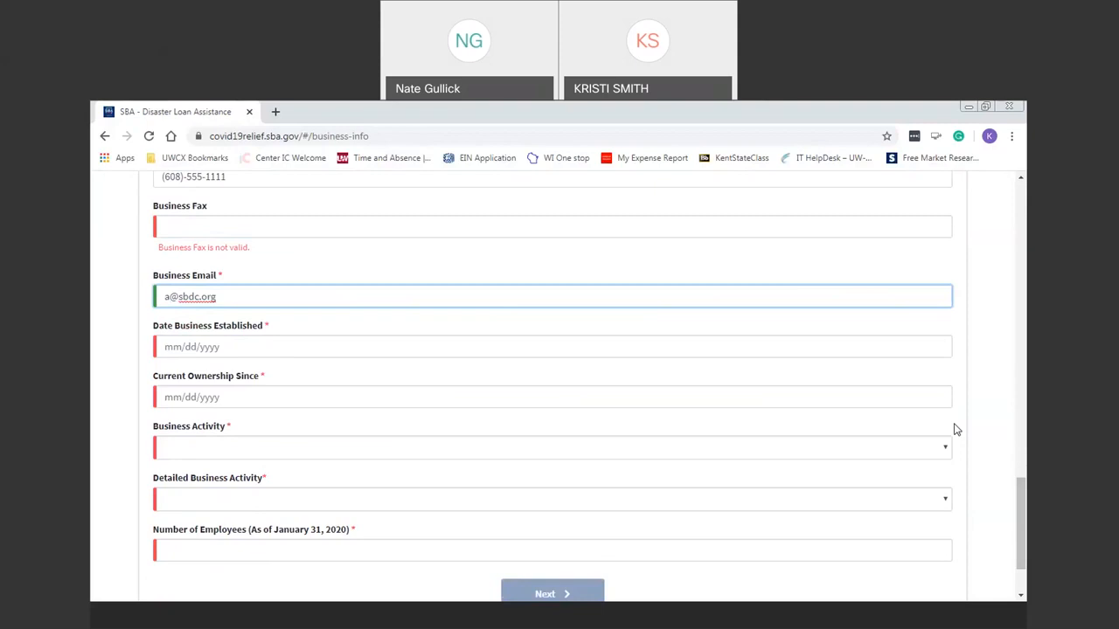
# Enter the business email and set Date Established and Current Ownership Since to 01/01/2010.
pyautogui.click(270, 339)
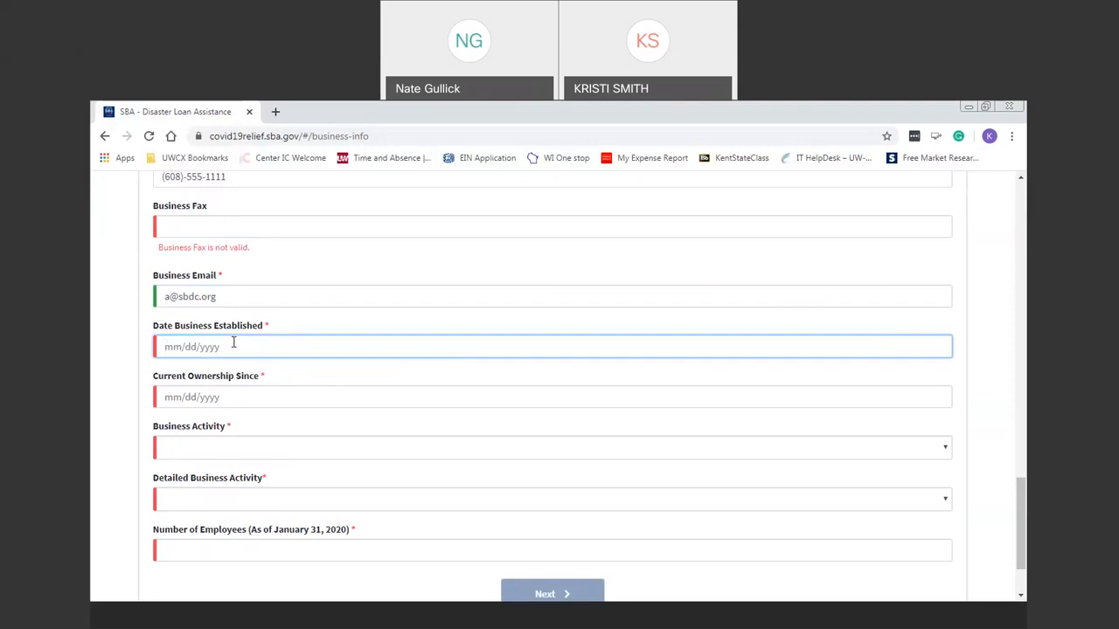
pyautogui.write('01/01/2010')
pyautogui.click(234, 398)
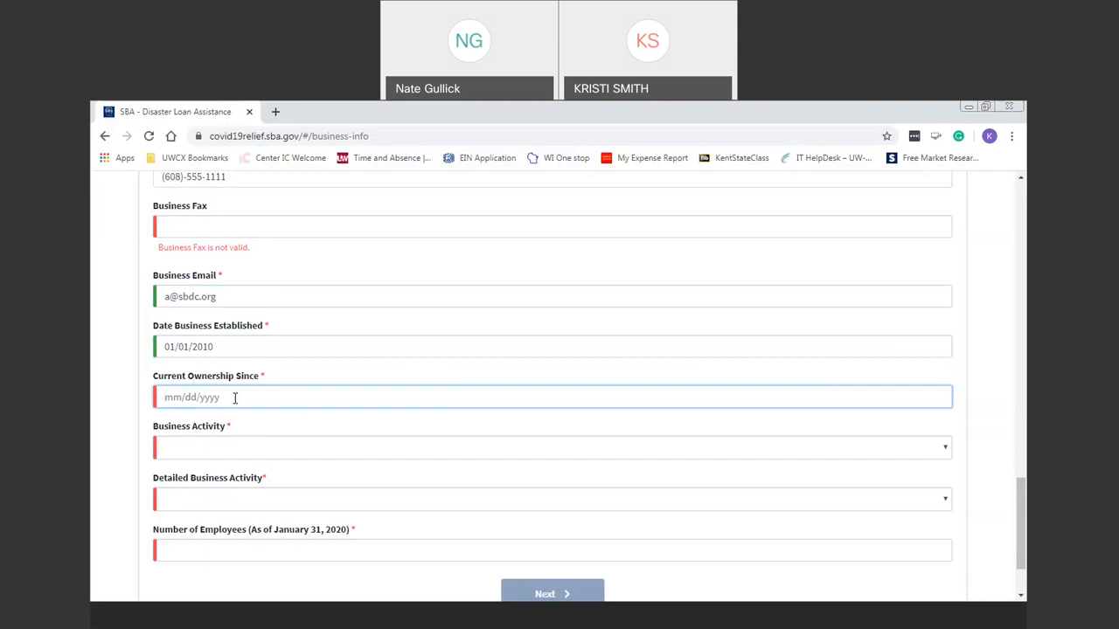
pyautogui.write('01/01/2010')
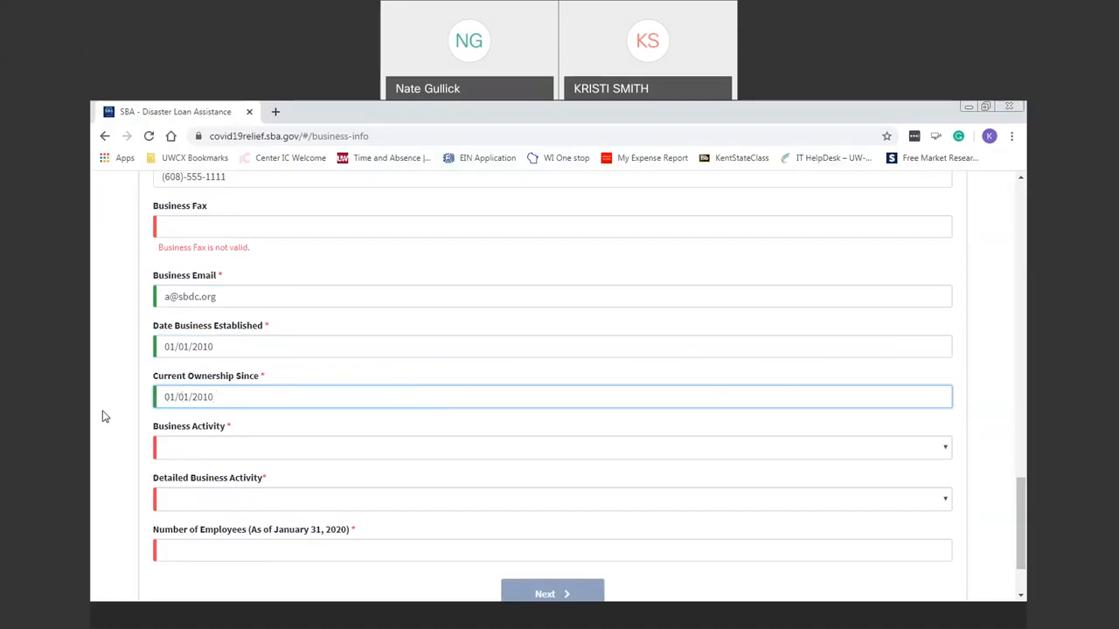
# Set Business Activity to Personal Services with the detailed activity Hair & Nail Salon.
pyautogui.click(229, 434)
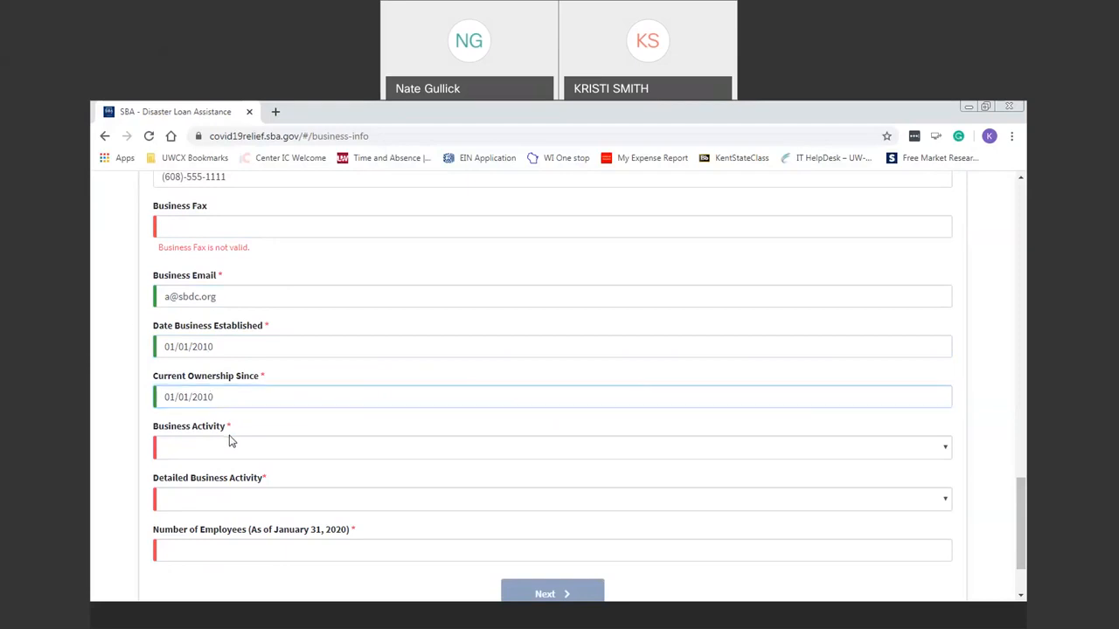
pyautogui.click(242, 444)
pyautogui.click(244, 449)
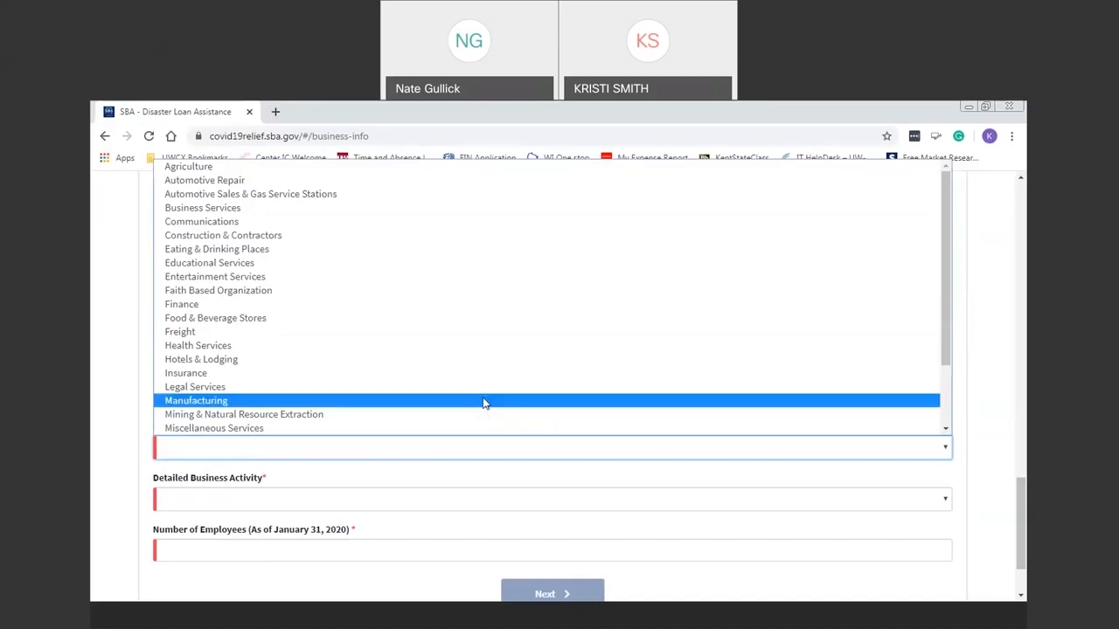
pyautogui.moveTo(948, 291); pyautogui.dragTo(958, 351)
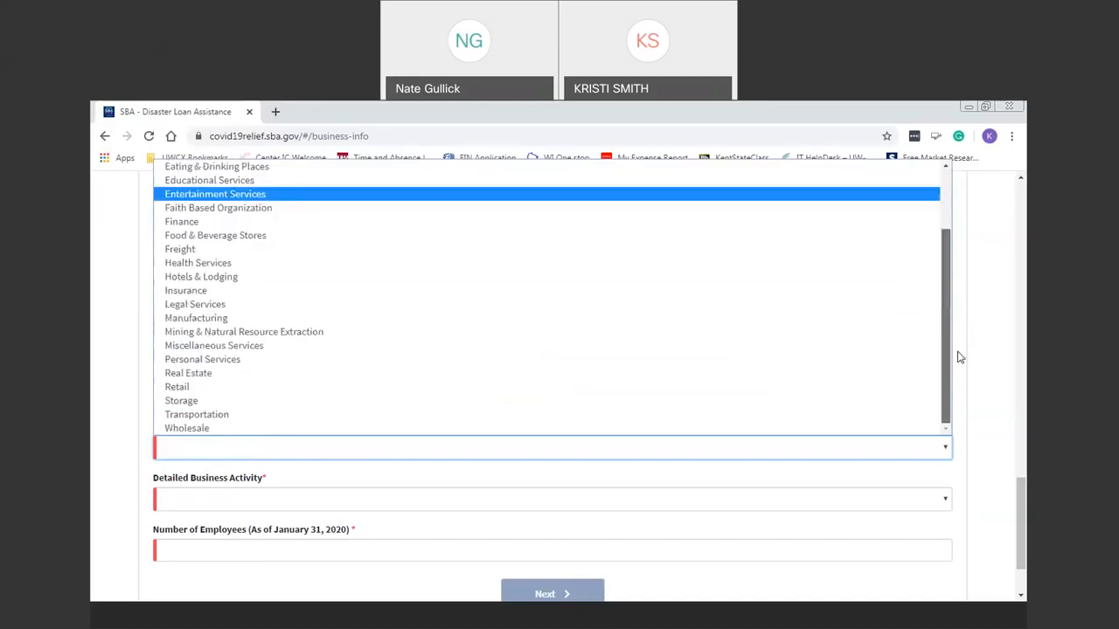
pyautogui.click(359, 363)
pyautogui.click(737, 496)
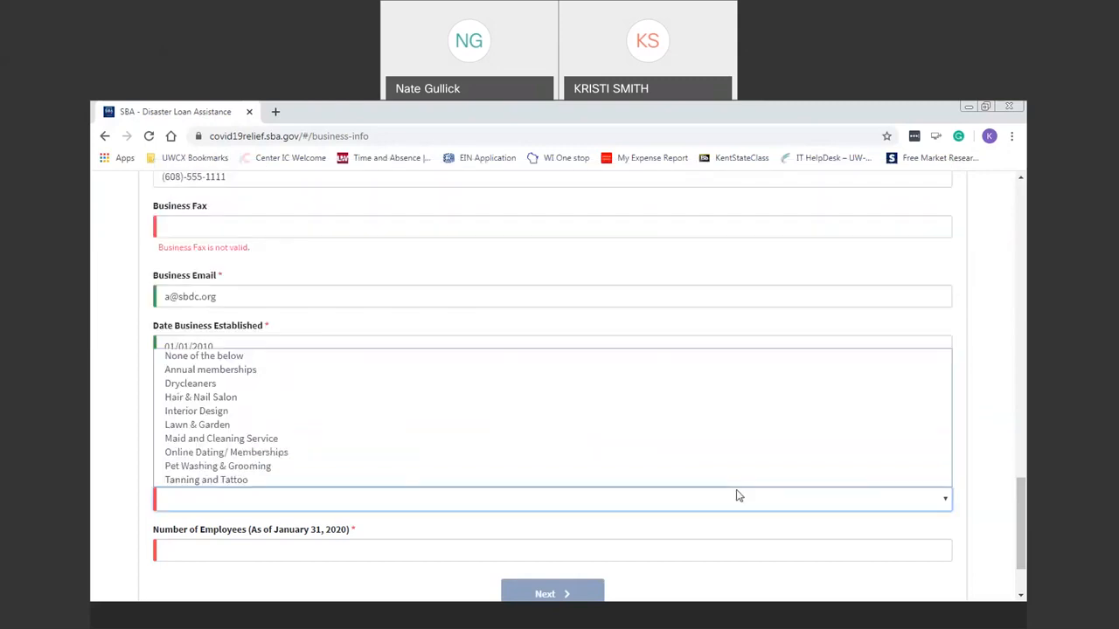
pyautogui.click(377, 401)
# Enter 2 as the number of employees.
pyautogui.click(317, 549)
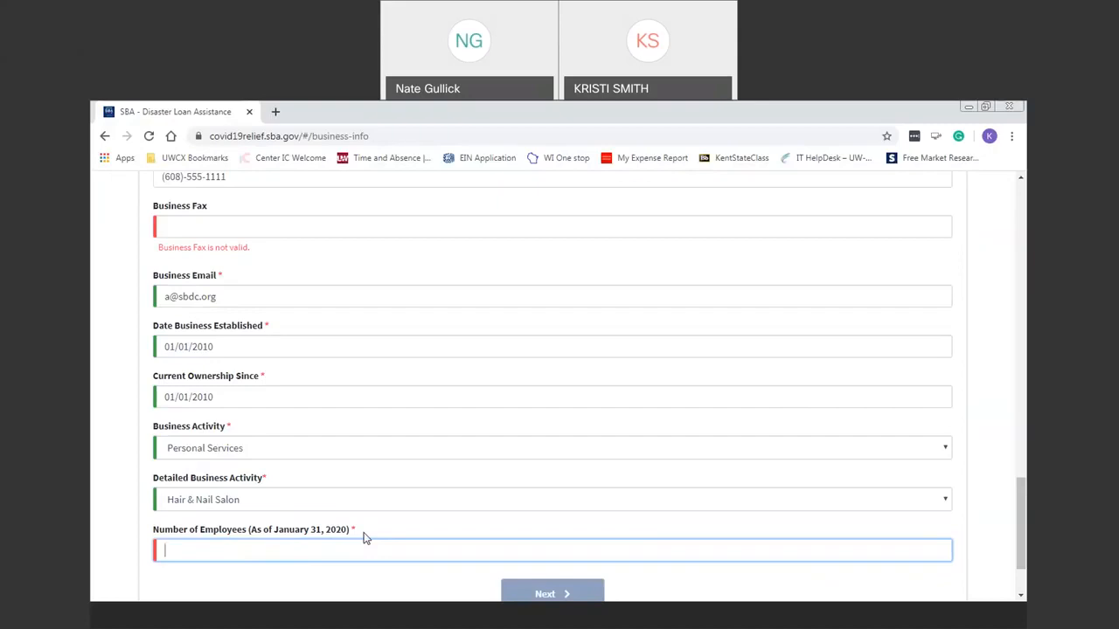
pyautogui.write('2')
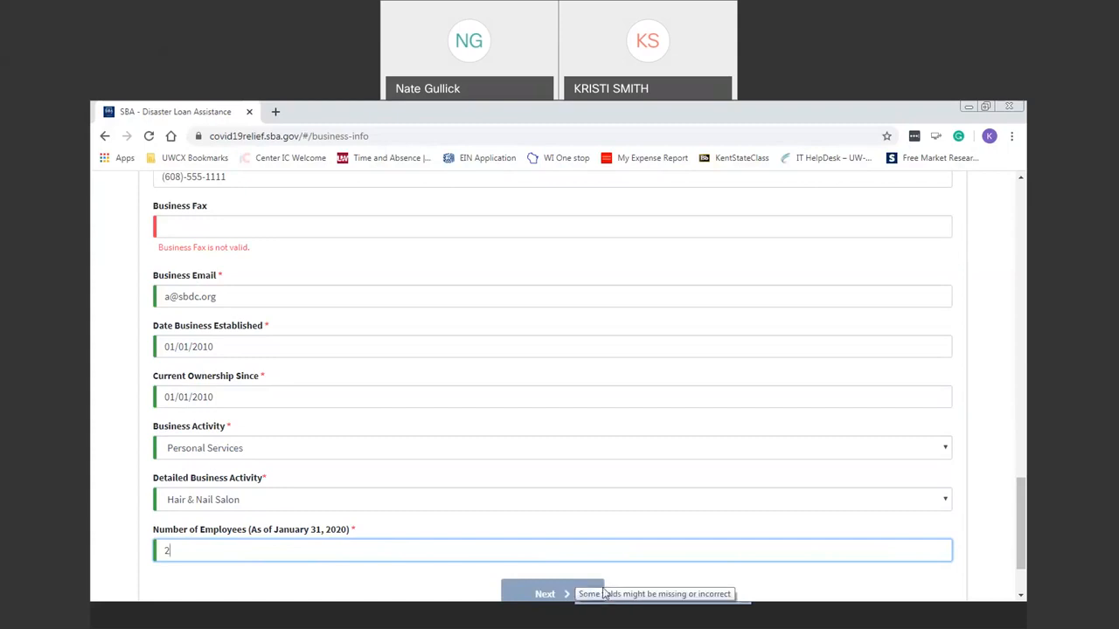
pyautogui.click(272, 226)
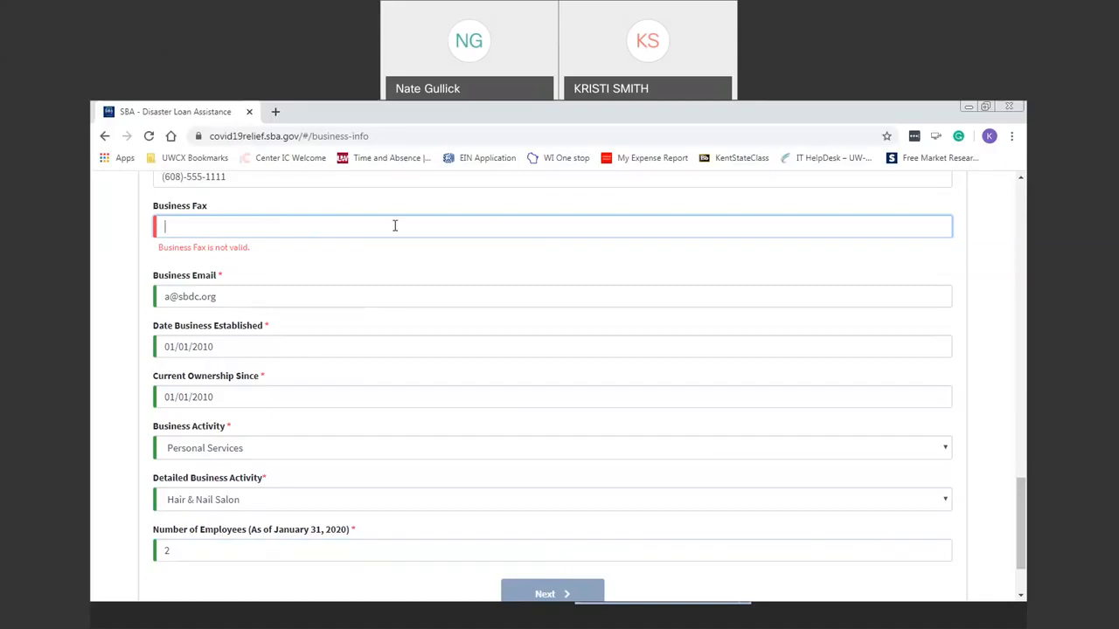
# Clear the Business Fax field and proceed to the Business Owners Information step.
pyautogui.write('605)-555-5555')
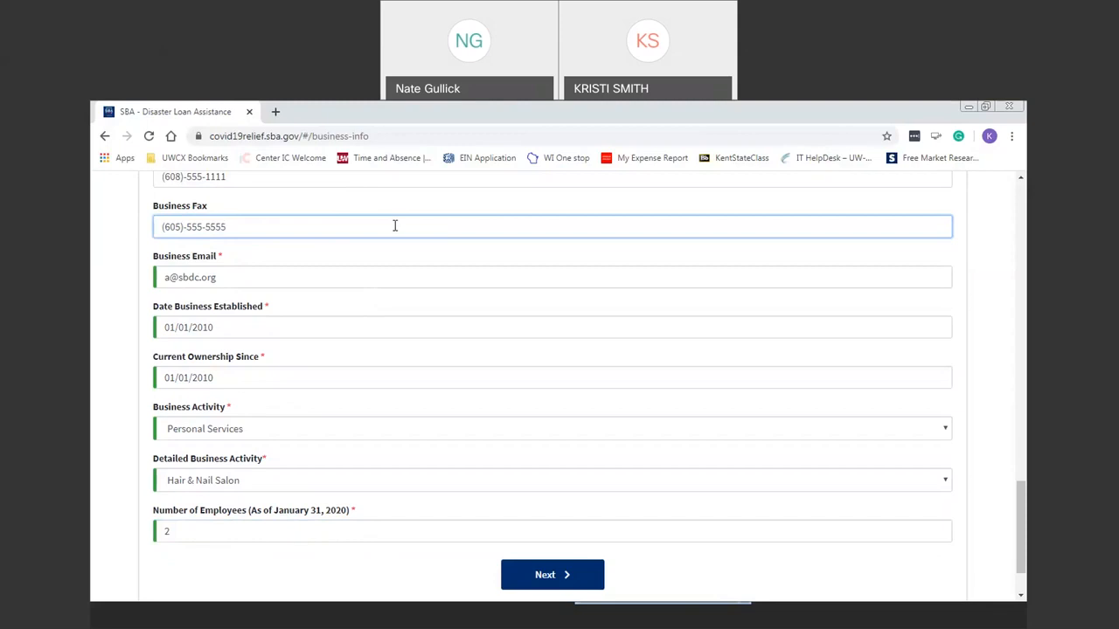
pyautogui.hotkey('ctrl', 'a')
pyautogui.press('BackSpace')
pyautogui.click(545, 576)
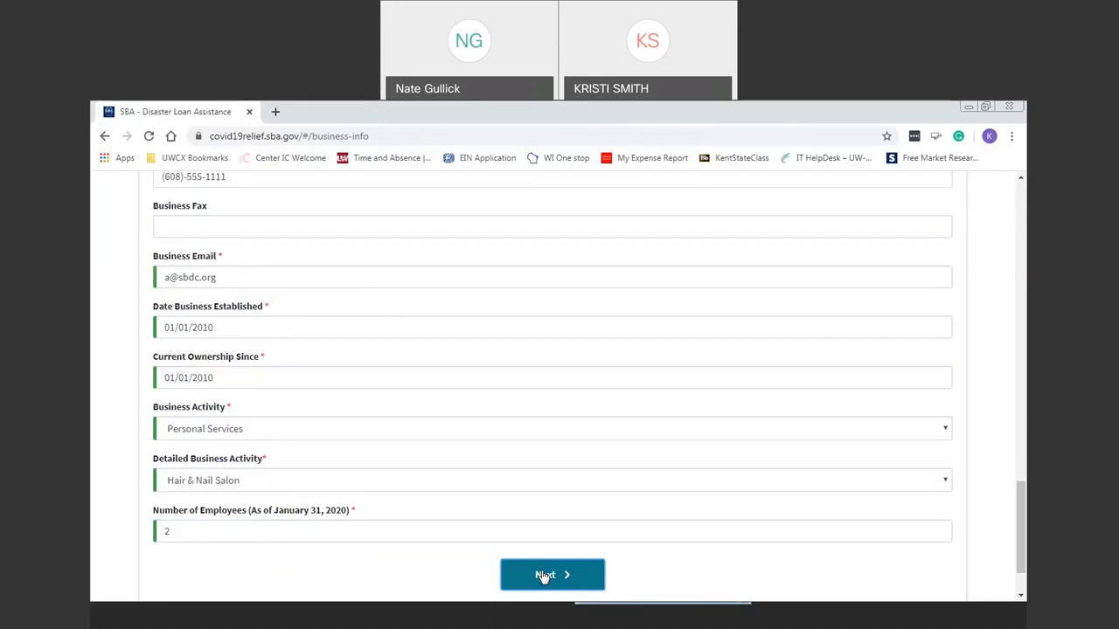
pyautogui.click(544, 575)
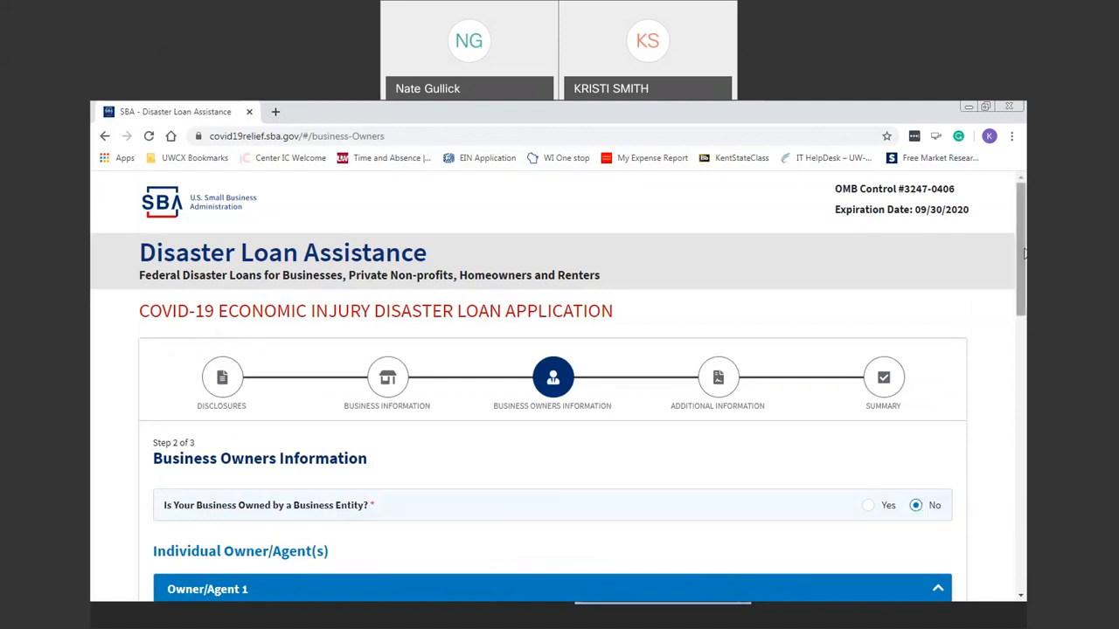
pyautogui.scroll(-3, 419, 495)
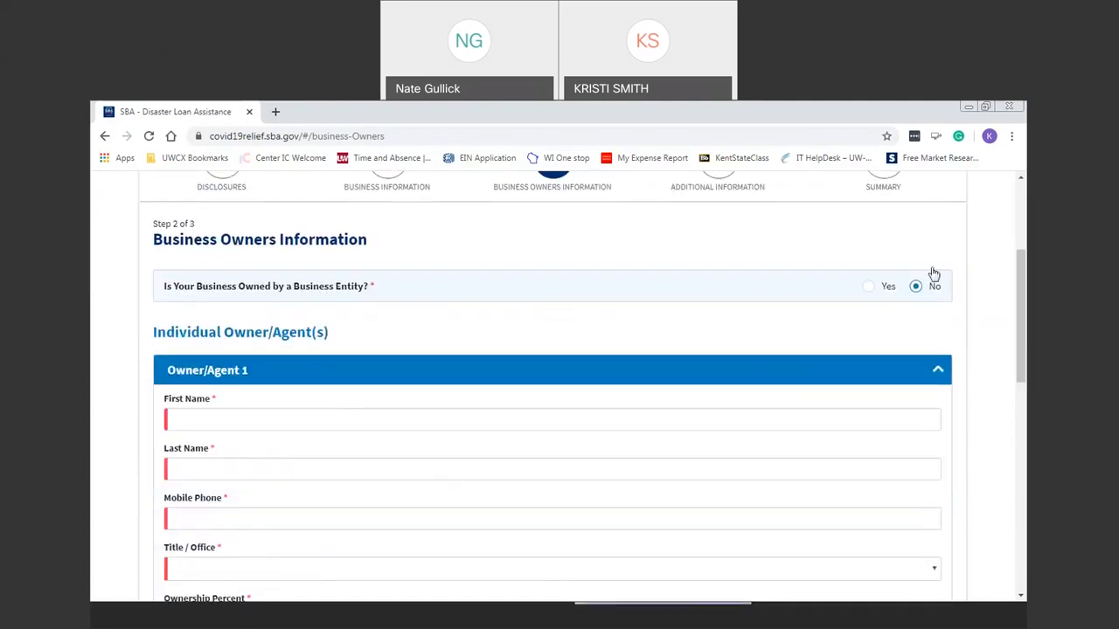
pyautogui.moveTo(1017, 288); pyautogui.dragTo(1020, 503)
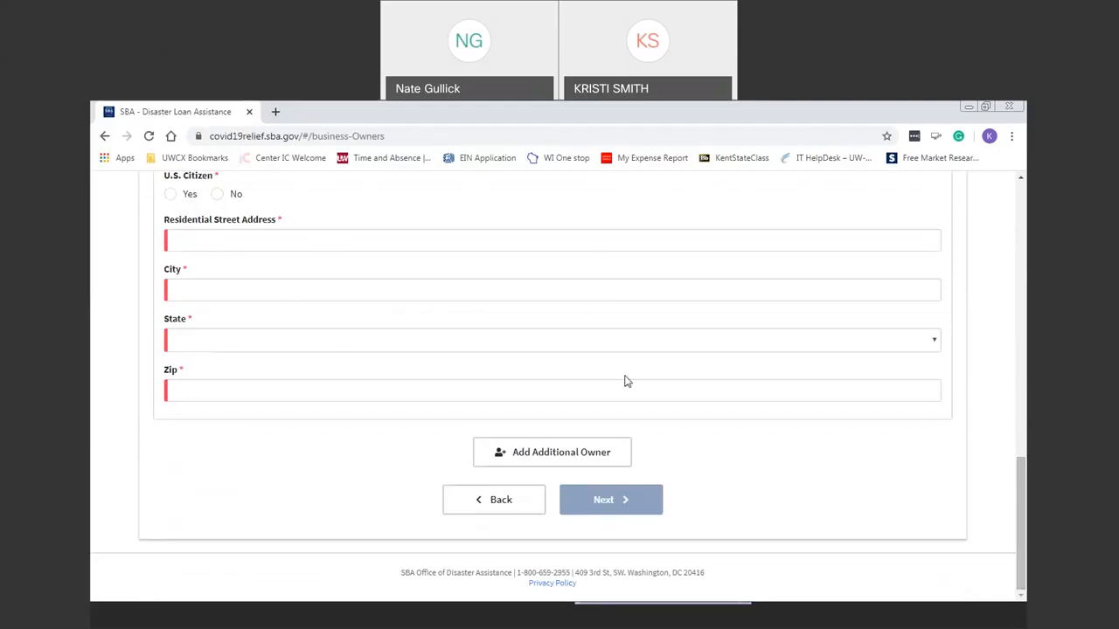
pyautogui.moveTo(1025, 523); pyautogui.dragTo(1012, 252)
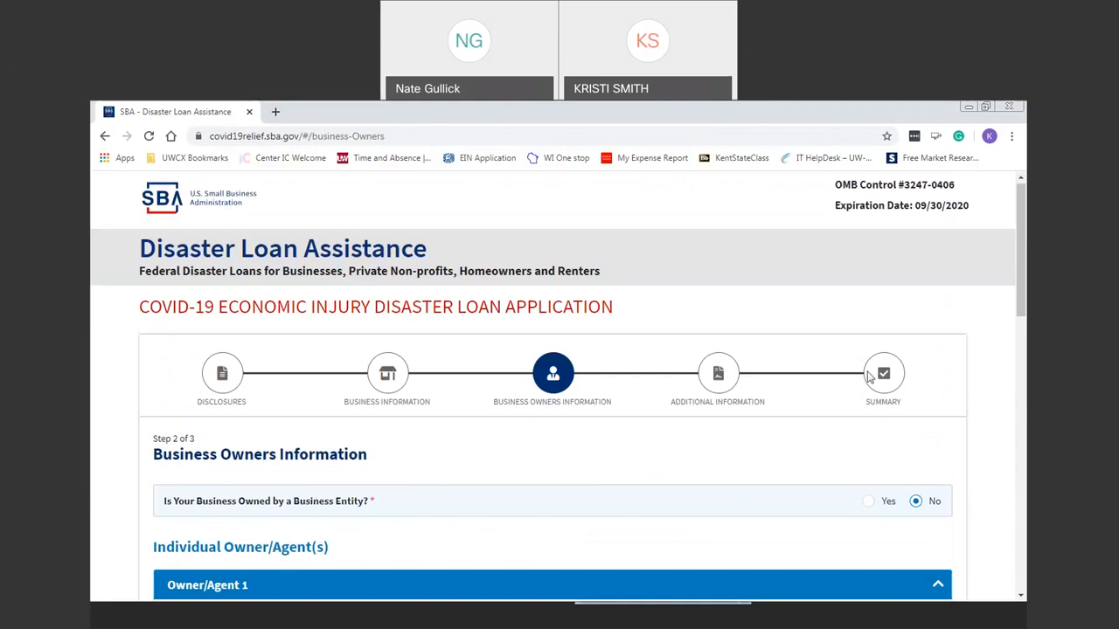
pyautogui.moveTo(1023, 210); pyautogui.dragTo(1026, 306)
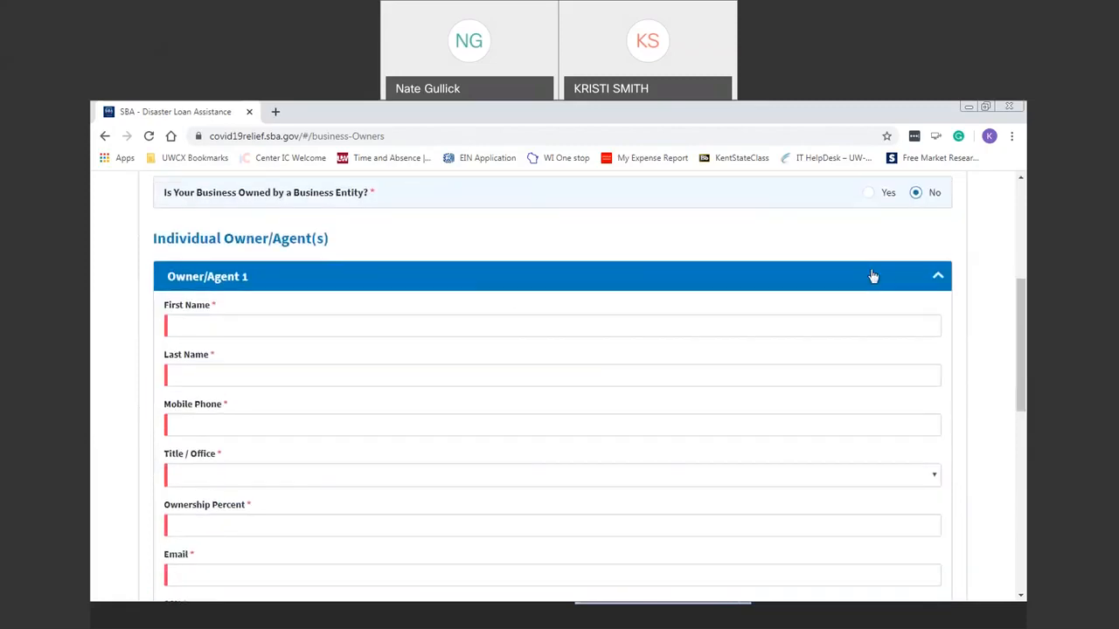
# Enter the owner's first and last names in their separate fields.
pyautogui.click(515, 324)
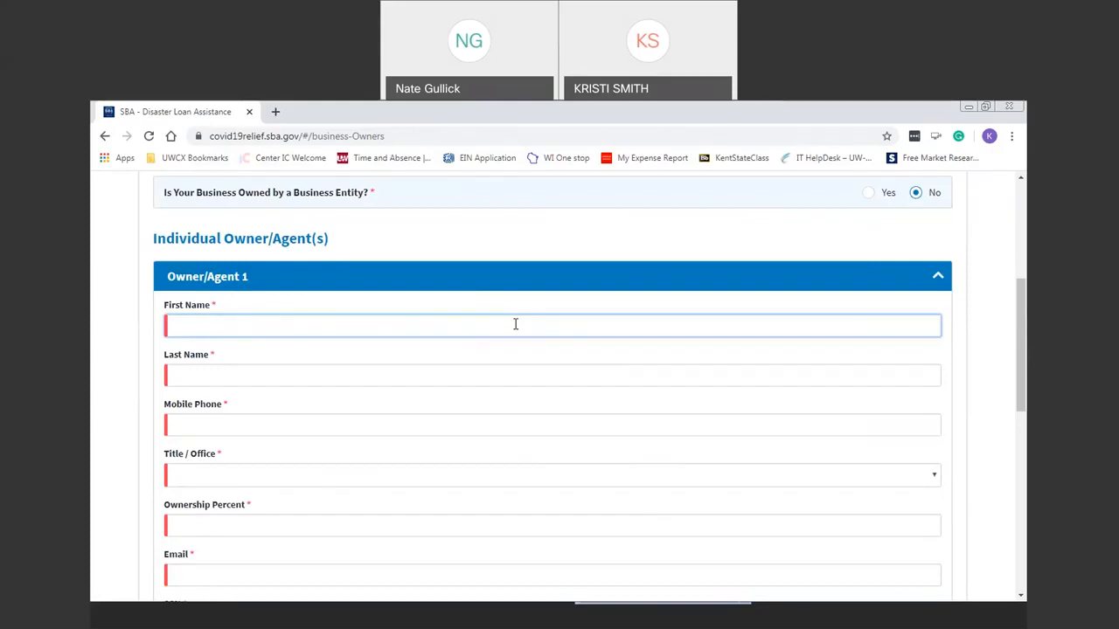
pyautogui.press('Tab')
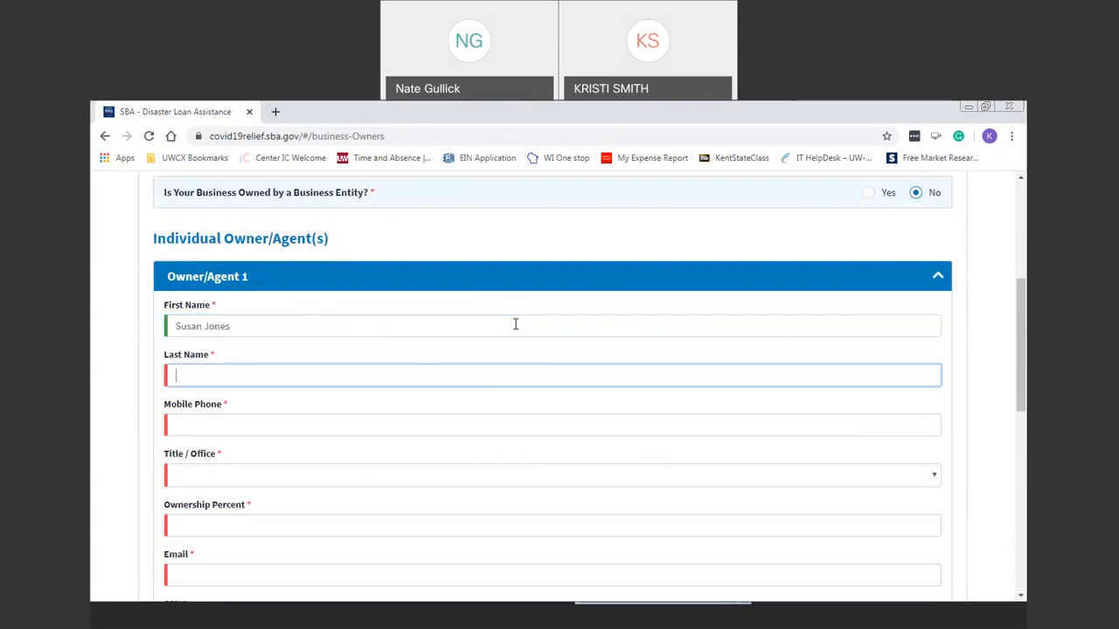
pyautogui.click(267, 329)
pyautogui.press('BackSpace')
pyautogui.press('BackSpace')
pyautogui.press('BackSpace')
pyautogui.press('BackSpace')
pyautogui.press('BackSpace')
pyautogui.press('BackSpace')
pyautogui.press('Tab')
pyautogui.write('Jones')
pyautogui.press('Tab')
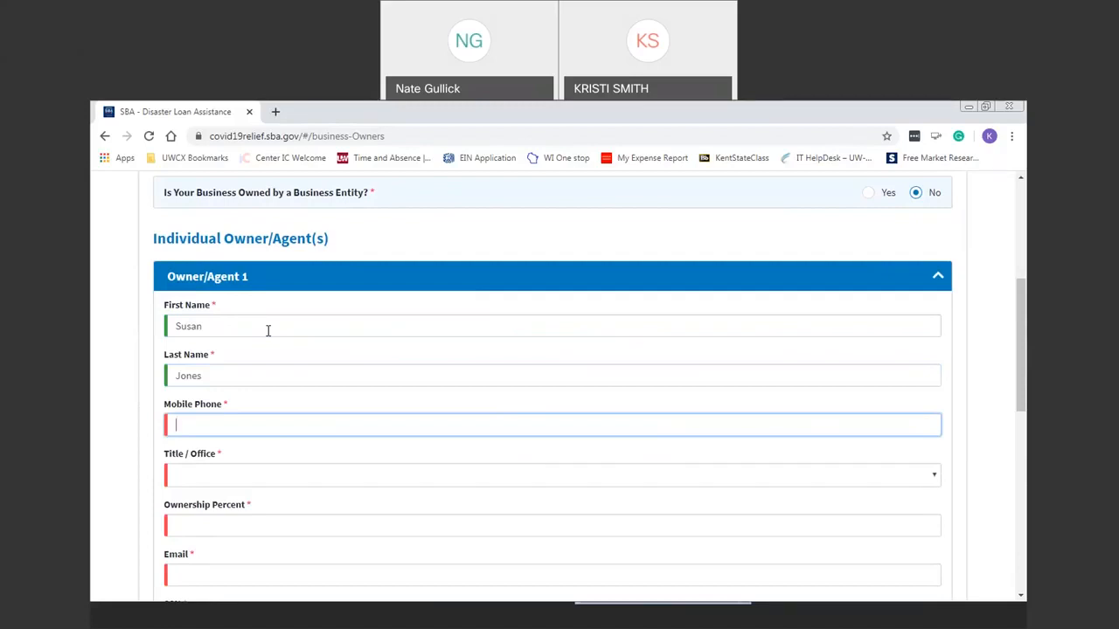
# Add the owner's mobile phone, title Owner, 100 percent ownership and email.
pyautogui.write('(608)')
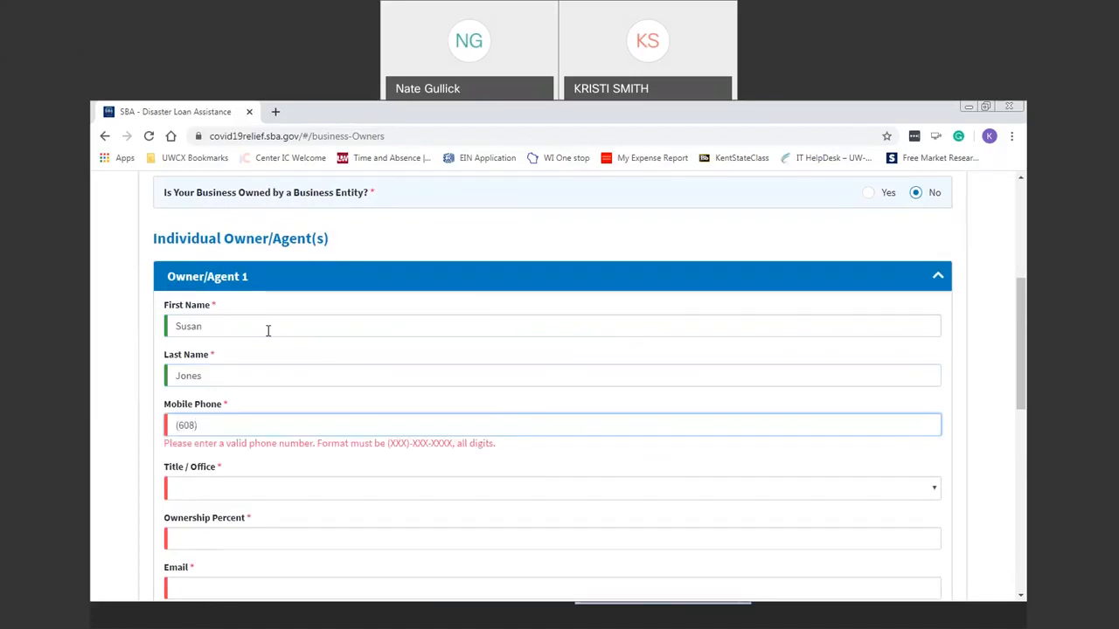
pyautogui.write('-555-1212')
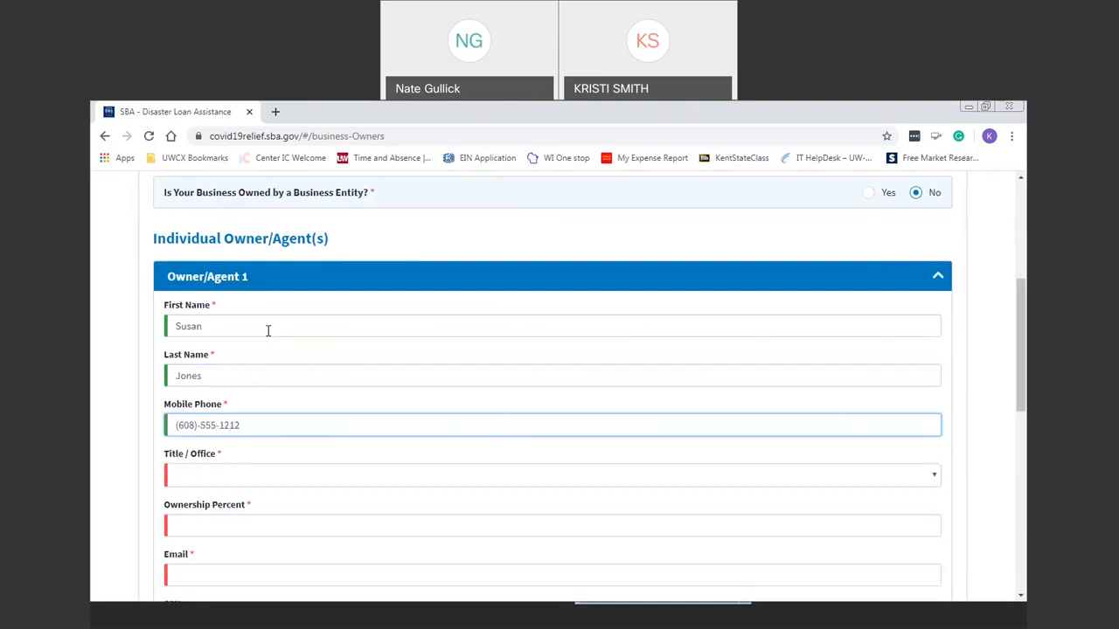
pyautogui.click(275, 476)
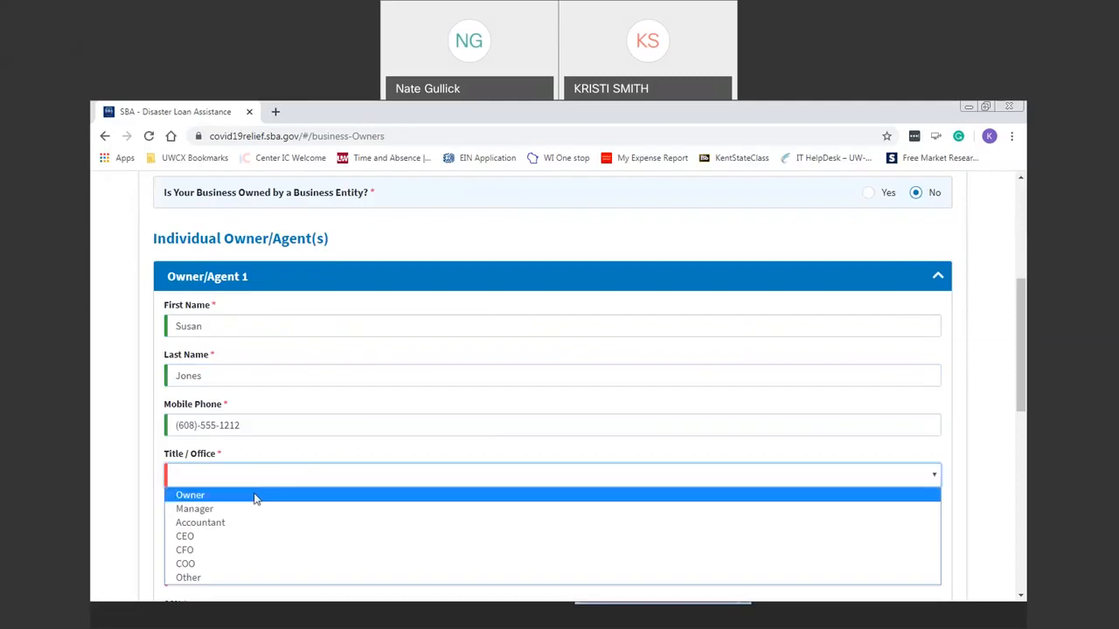
pyautogui.click(255, 496)
pyautogui.click(271, 528)
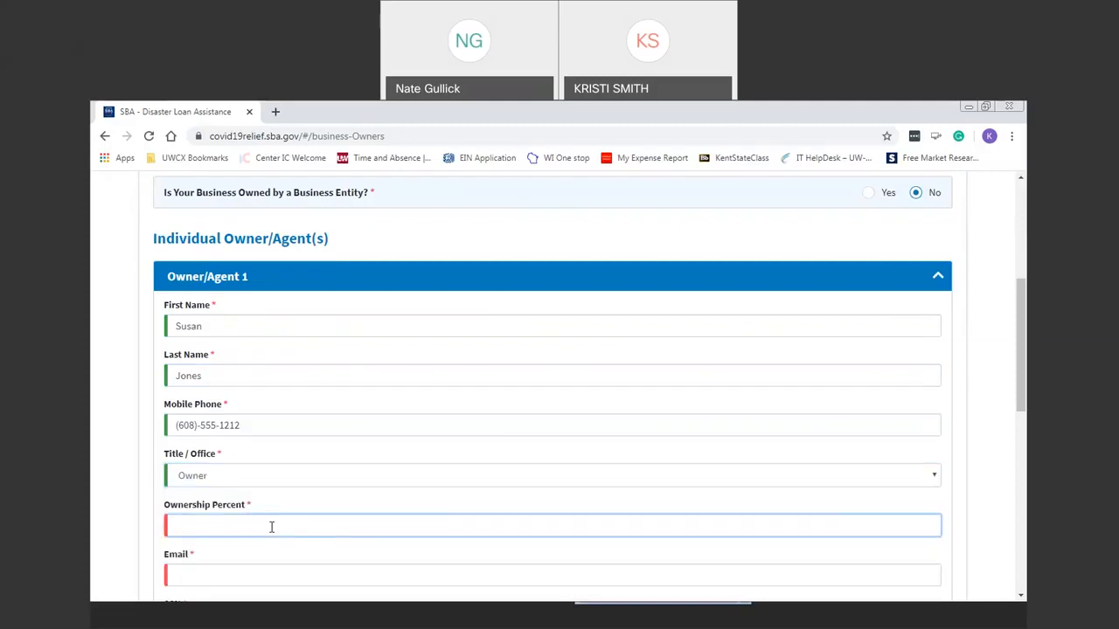
pyautogui.write('100')
pyautogui.press('Tab')
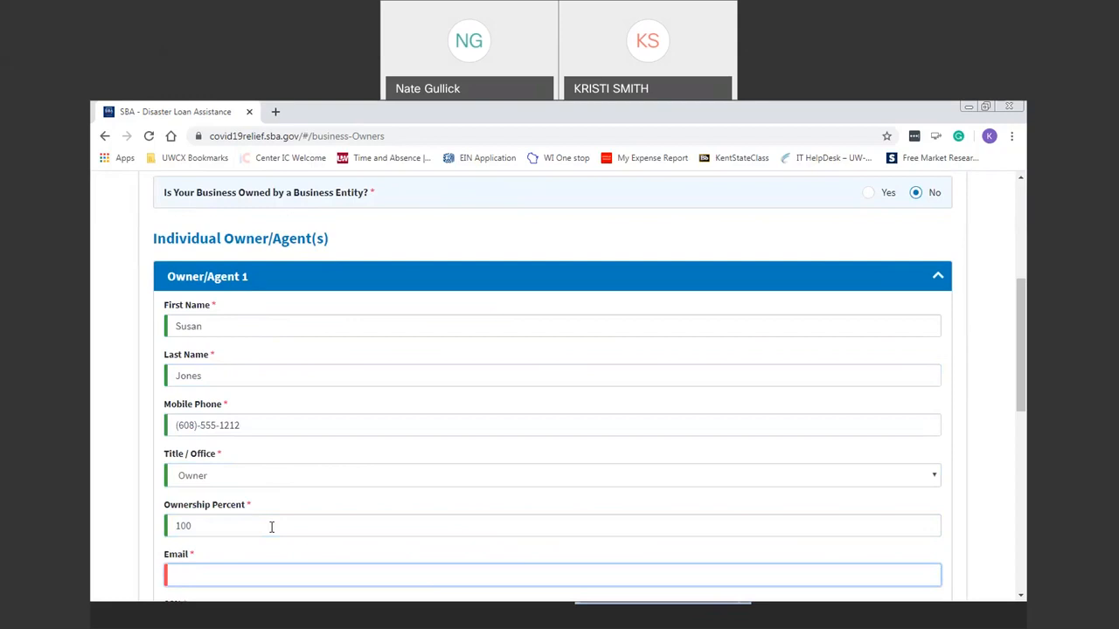
pyautogui.write('a@')
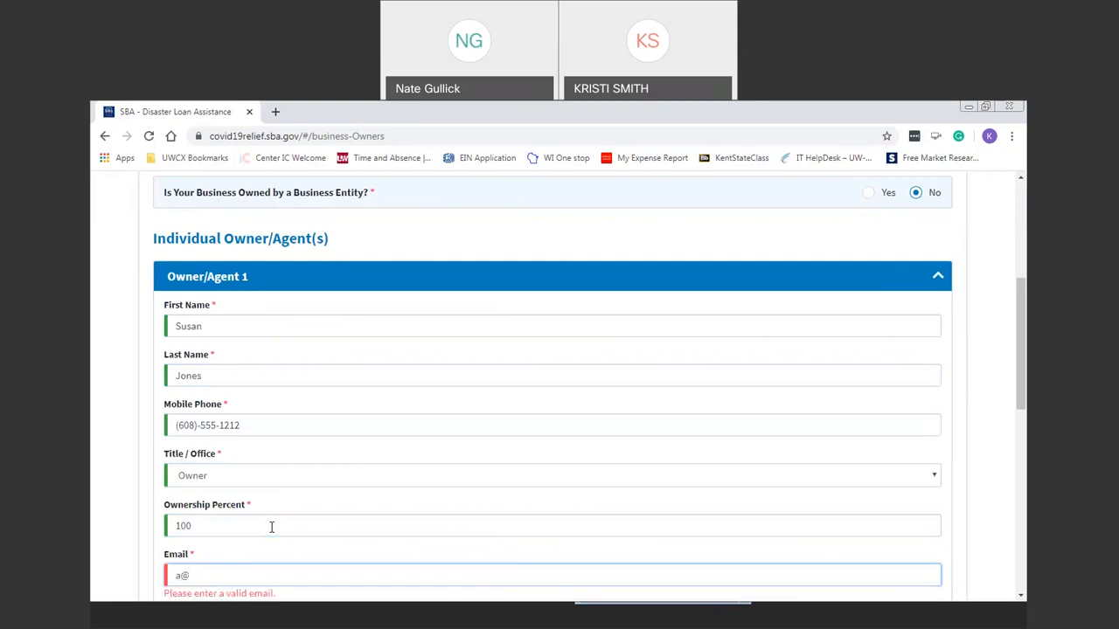
pyautogui.write('a.com')
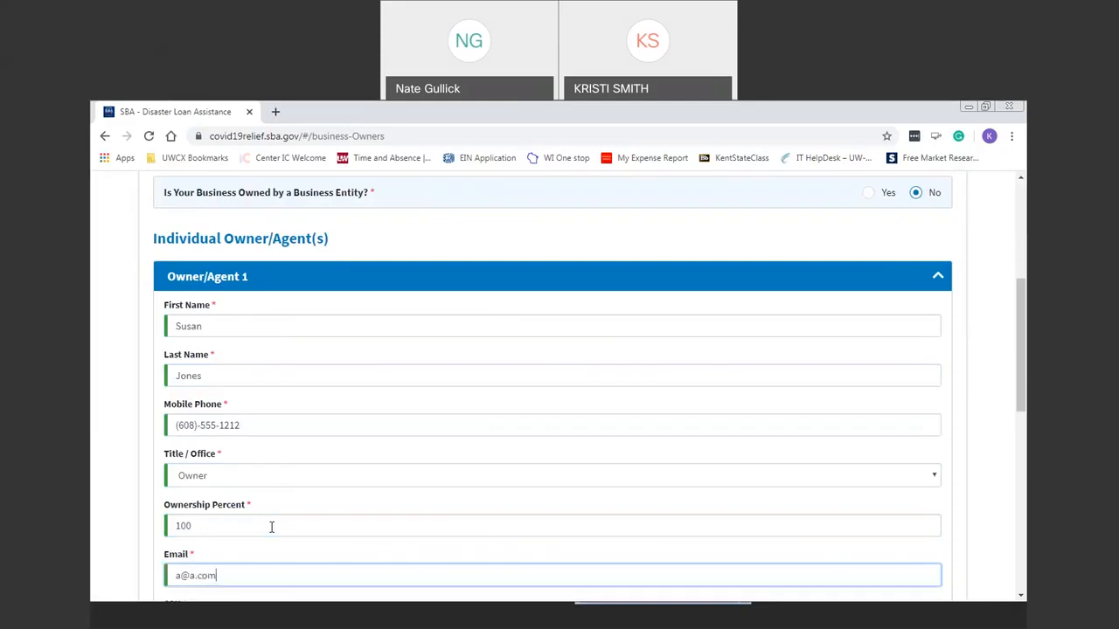
pyautogui.moveTo(1022, 288); pyautogui.dragTo(1023, 372)
# Enter the owner's social security number, birth date and place of birth, and mark U.S. citizen Yes.
pyautogui.click(329, 365)
pyautogui.write('111-1')
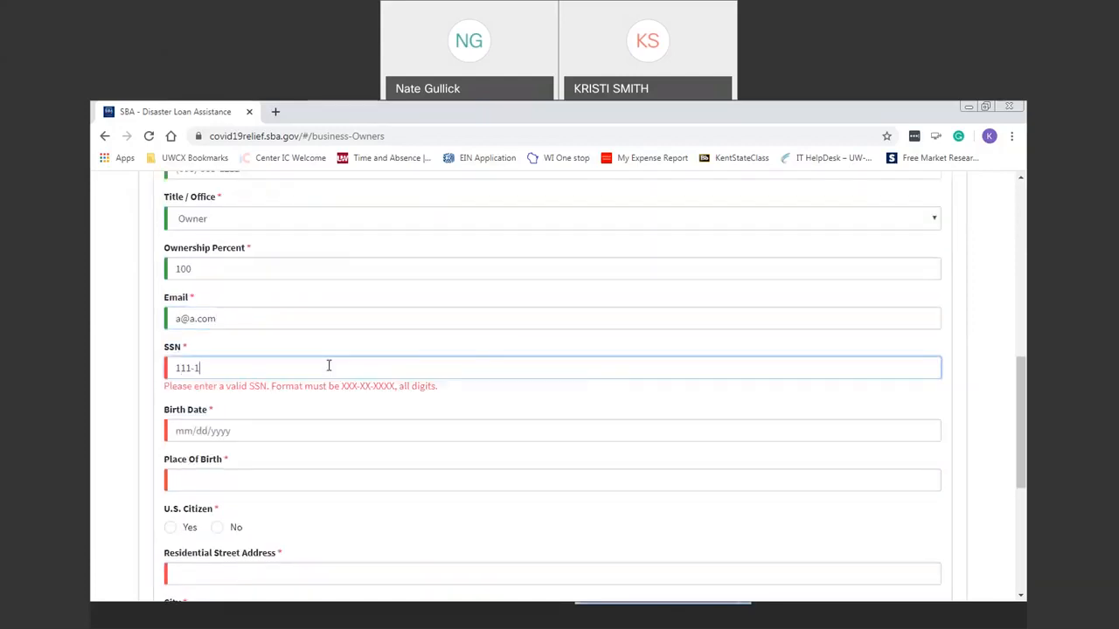
pyautogui.write('1-1111')
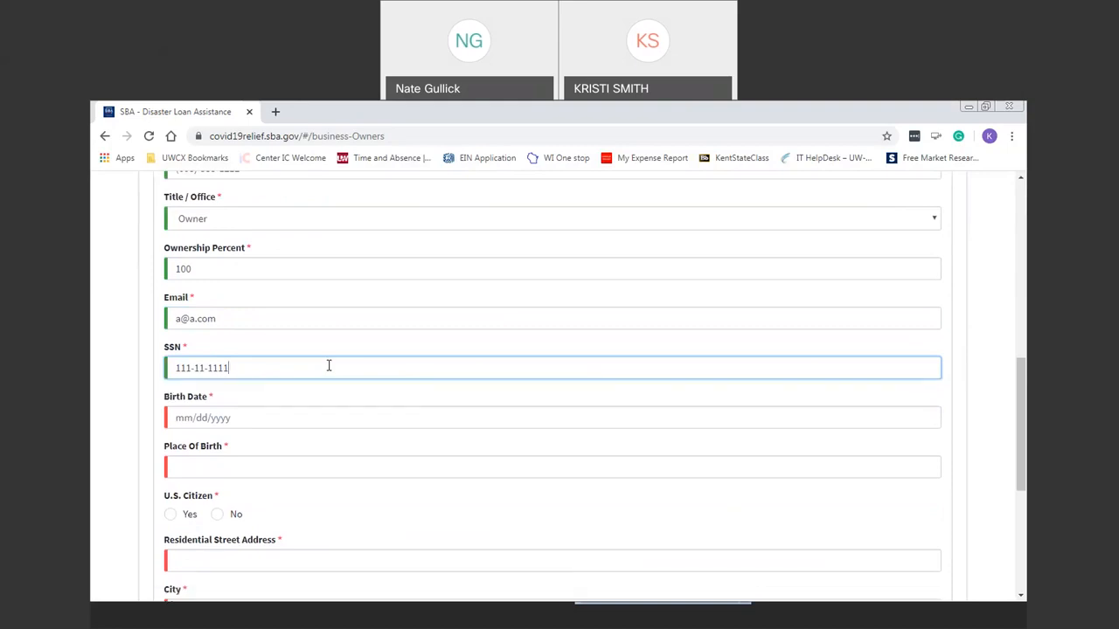
pyautogui.click(265, 417)
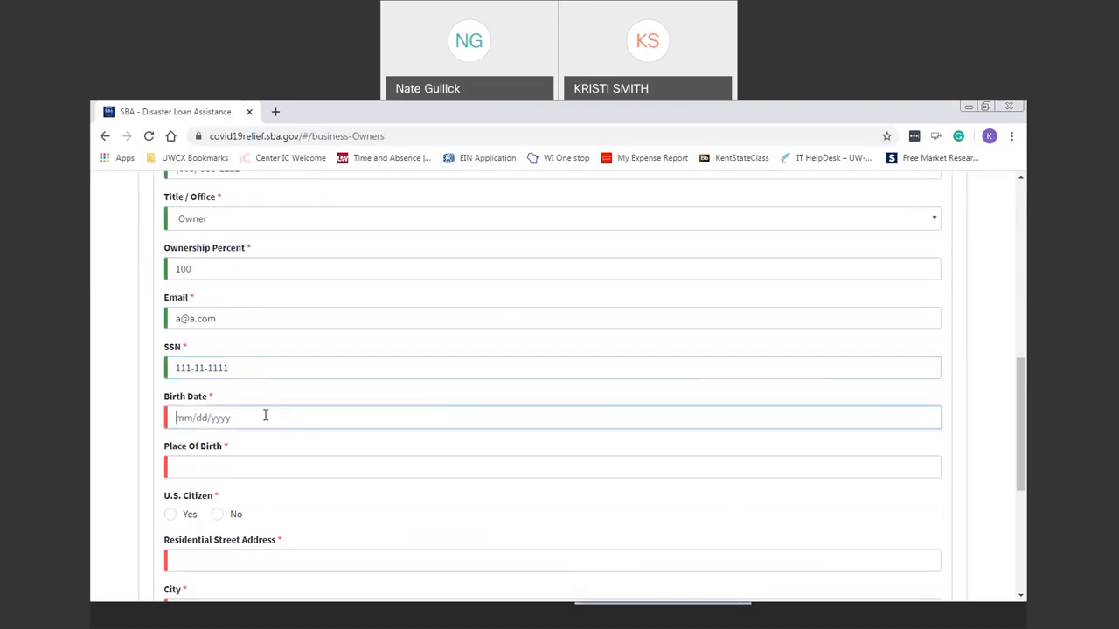
pyautogui.write('12/01/1980')
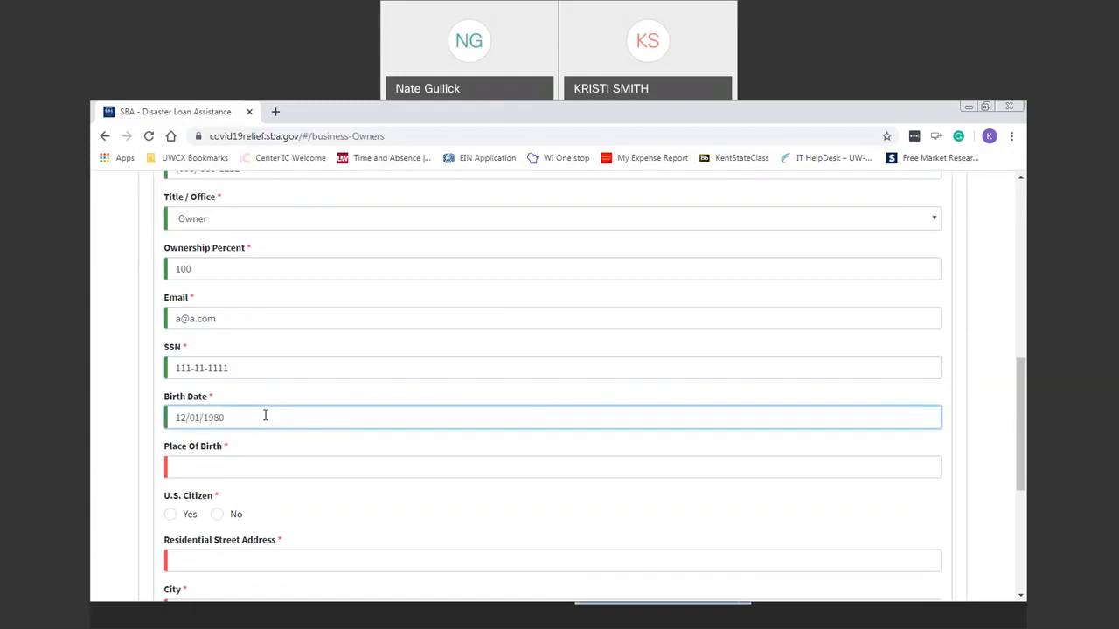
pyautogui.click(296, 466)
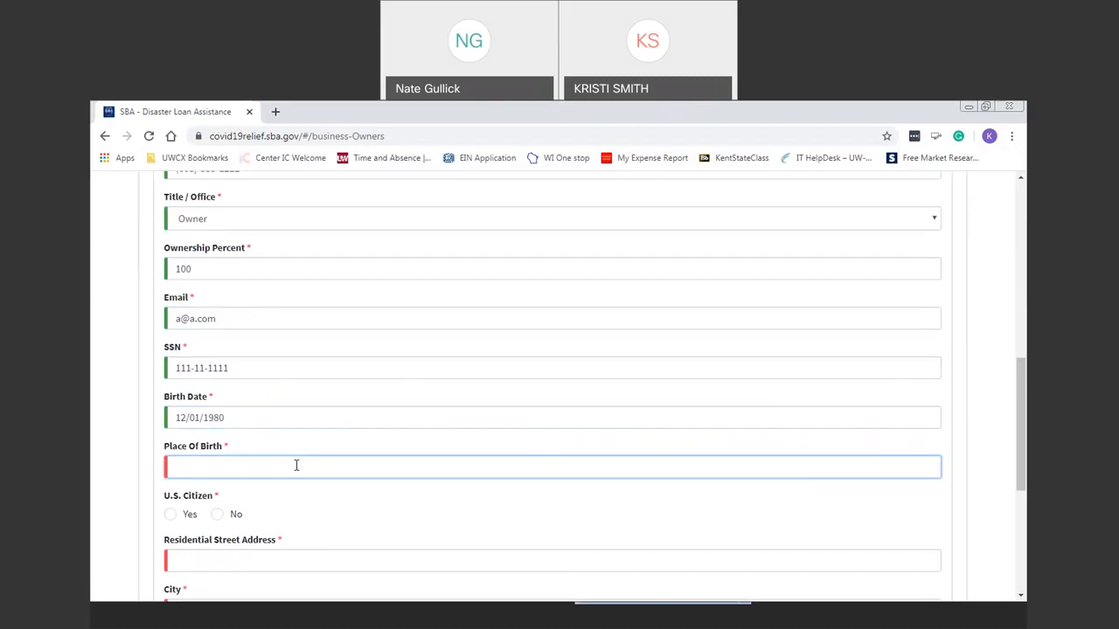
pyautogui.write('Madison, WI')
pyautogui.click(170, 514)
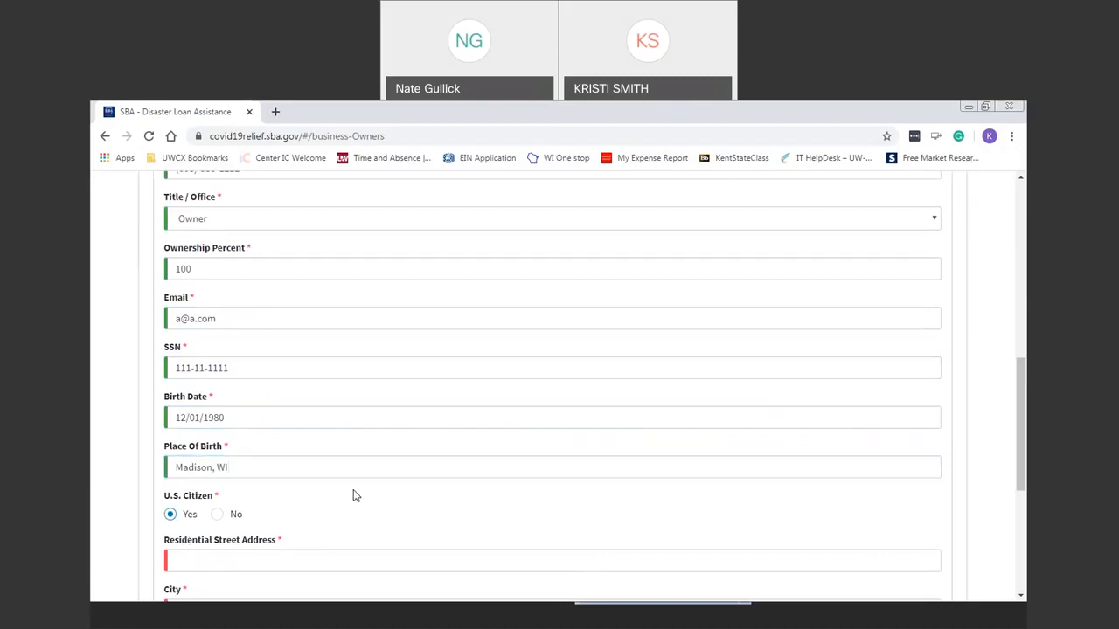
# Enter the owner's residential street and city, correcting the misspelled city name.
pyautogui.click(524, 554)
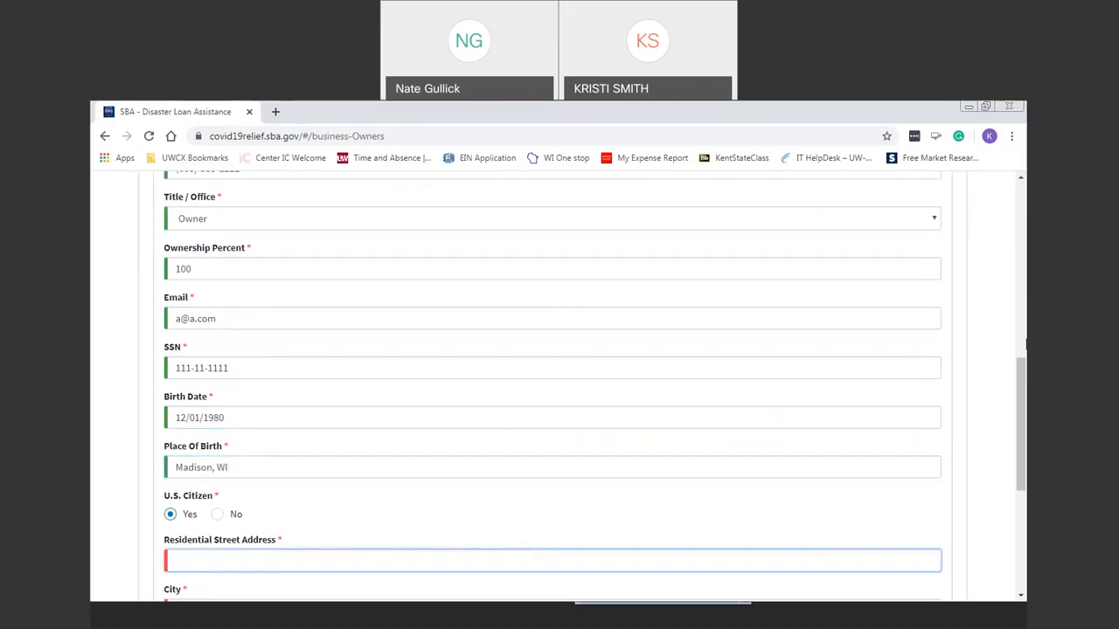
pyautogui.moveTo(1020, 362); pyautogui.dragTo(1016, 446)
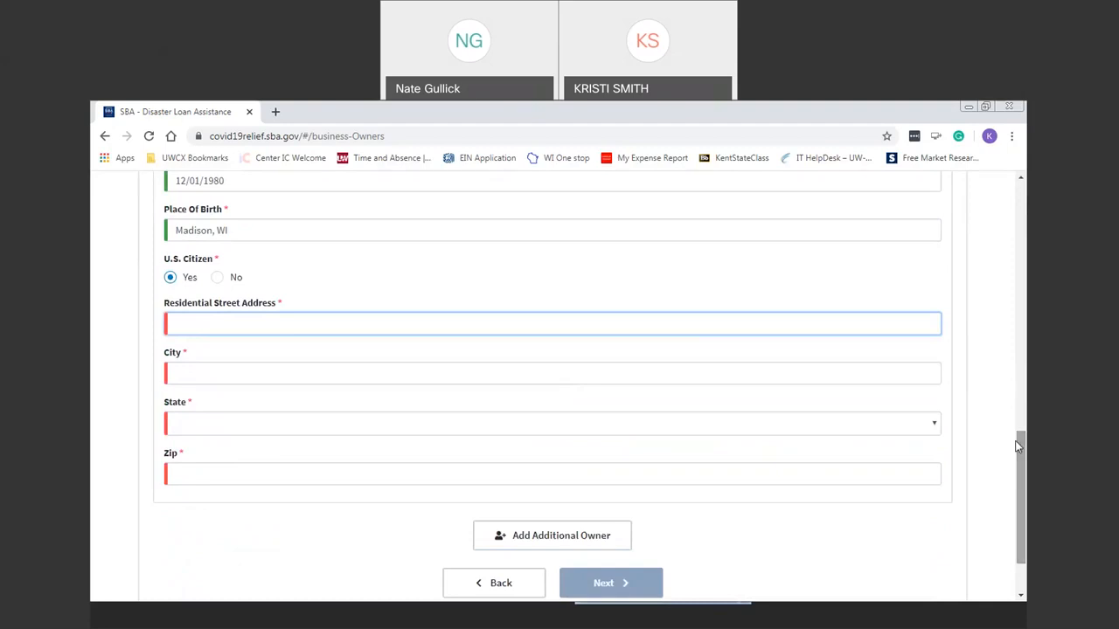
pyautogui.press('Tab')
pyautogui.write('Monre')
pyautogui.press('Tab')
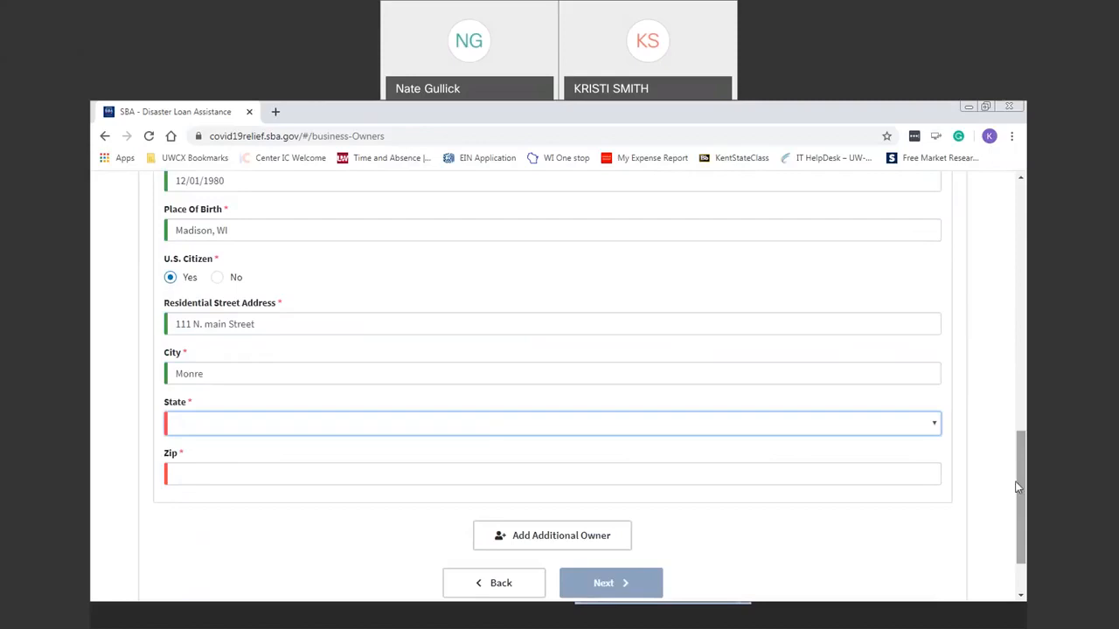
pyautogui.click(628, 374)
pyautogui.press('BackSpace')
pyautogui.write('oe')
pyautogui.press('Tab')
# Select Wisconsin as the owner's state and enter the ZIP code.
pyautogui.press('w')
pyautogui.press('i')
pyautogui.press('Tab')
pyautogui.write('53566')
pyautogui.press('Tab')
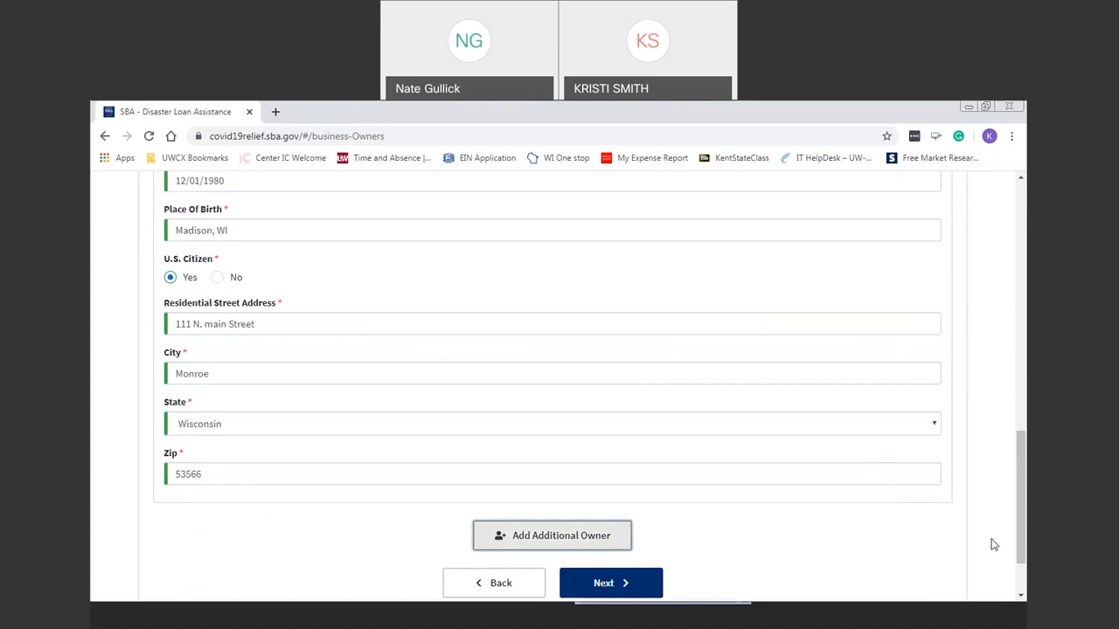
pyautogui.scroll(3, 1025, 501)
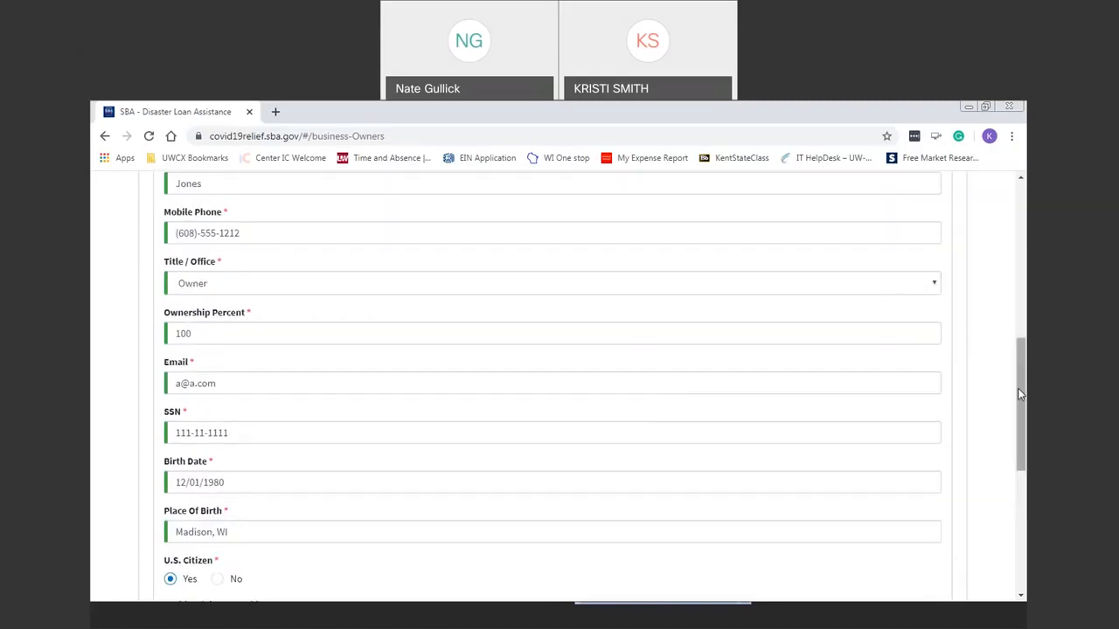
pyautogui.moveTo(1019, 393); pyautogui.dragTo(1024, 518)
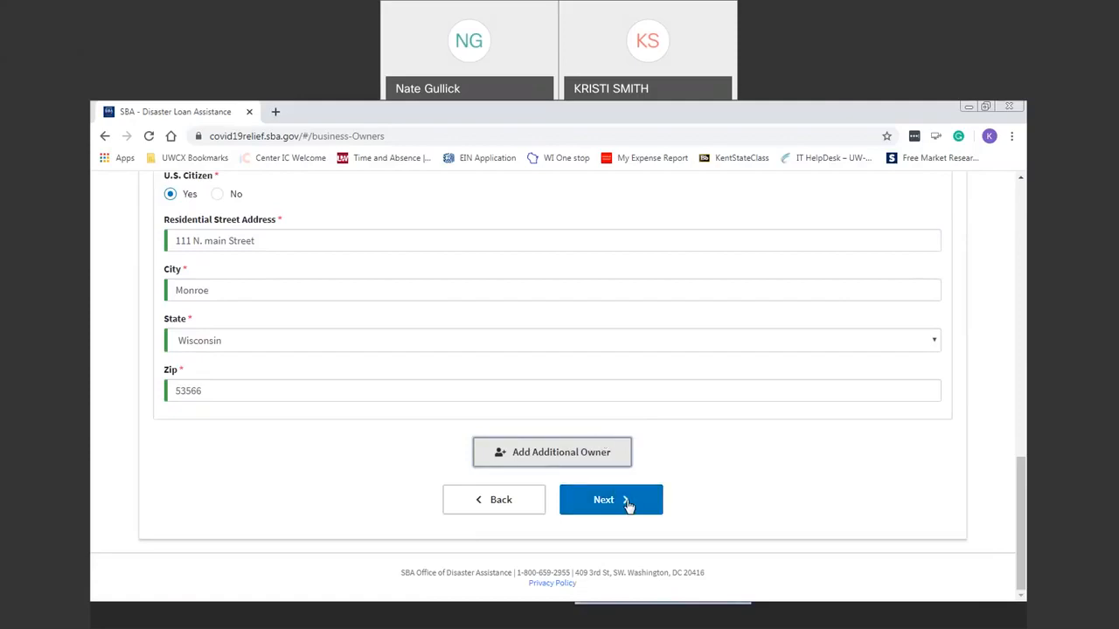
# Continue to Additional Information and answer No to the riot, debarment and criminal-charges questions.
pyautogui.click(628, 503)
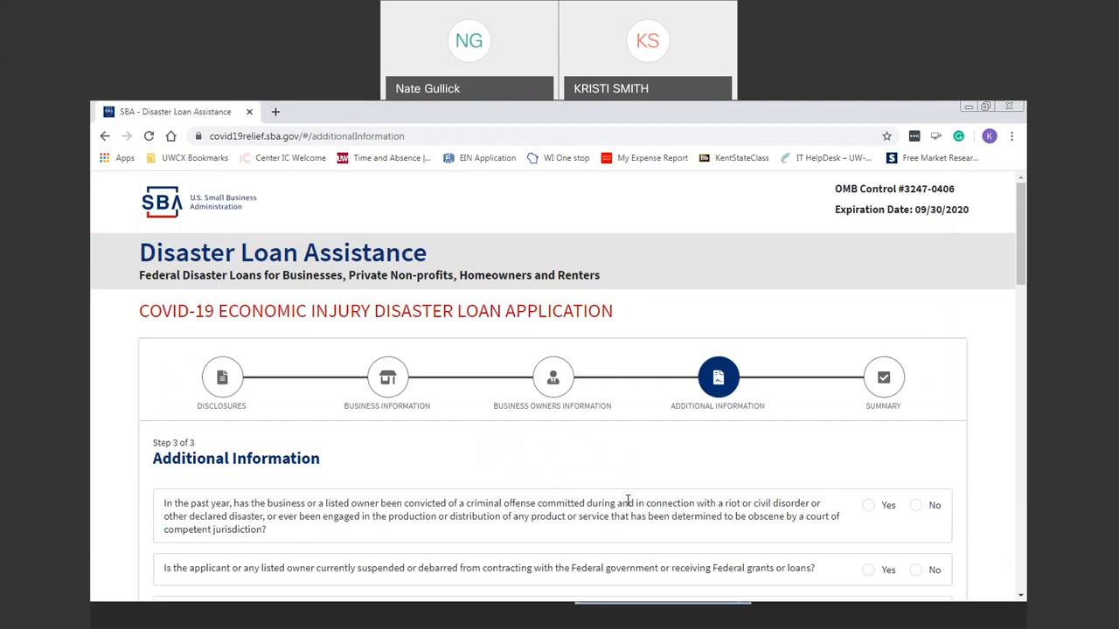
pyautogui.scroll(-3, 1025, 208)
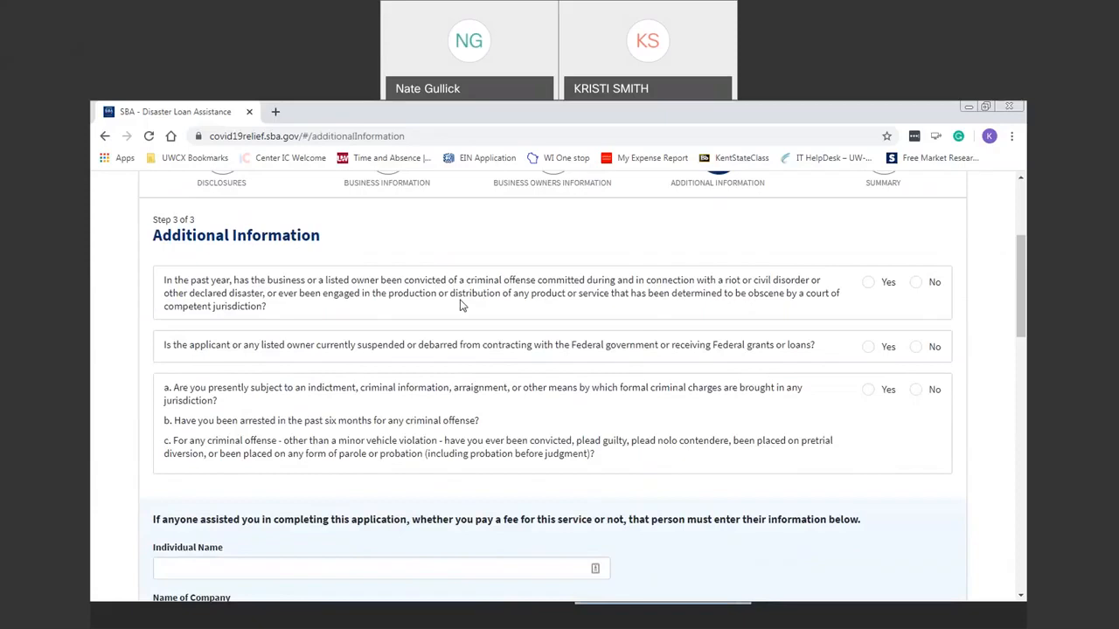
pyautogui.click(918, 284)
pyautogui.click(927, 347)
pyautogui.click(916, 390)
pyautogui.moveTo(1023, 302); pyautogui.dragTo(1025, 356)
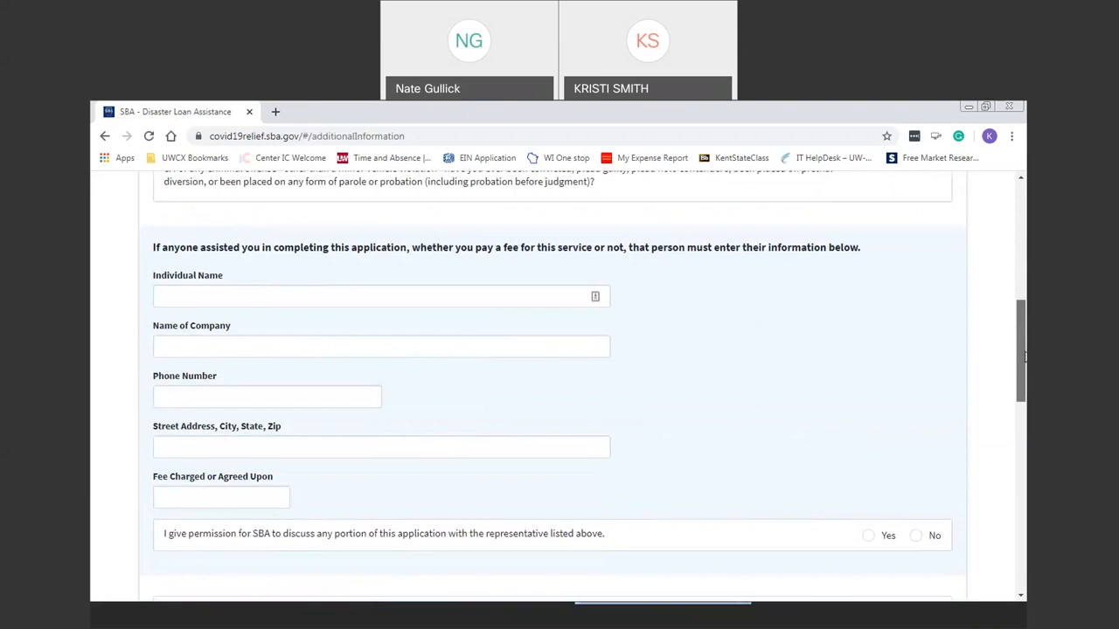
pyautogui.moveTo(1024, 357); pyautogui.dragTo(1024, 364)
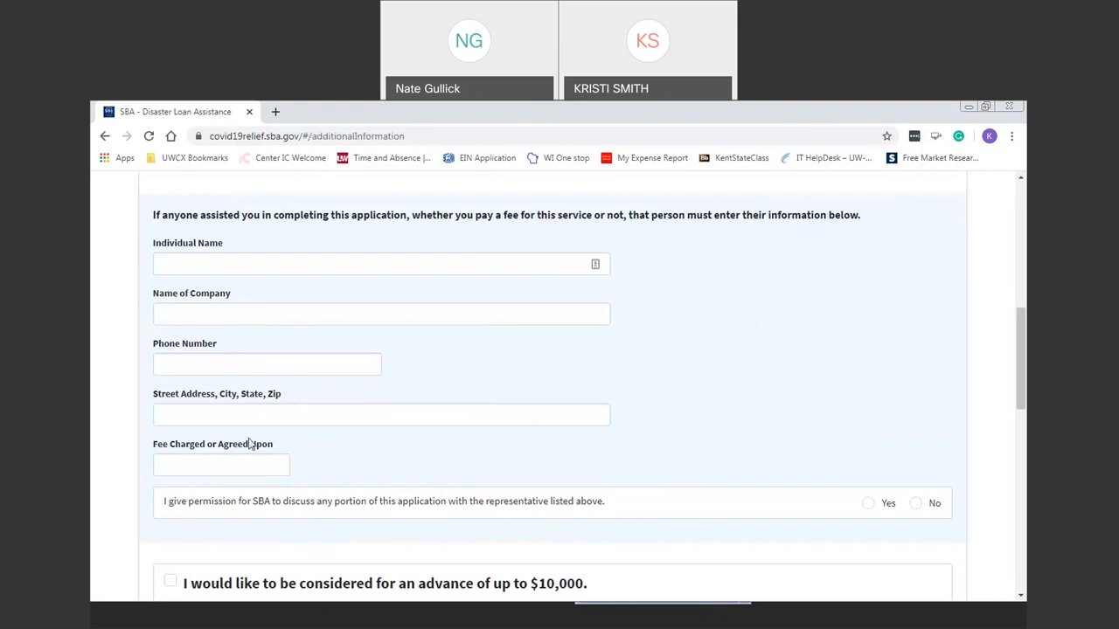
# Record a $0 fee, the preparer's name, company WI SBDC and phone, and allow SBA discussion.
pyautogui.click(205, 465)
pyautogui.write('0')
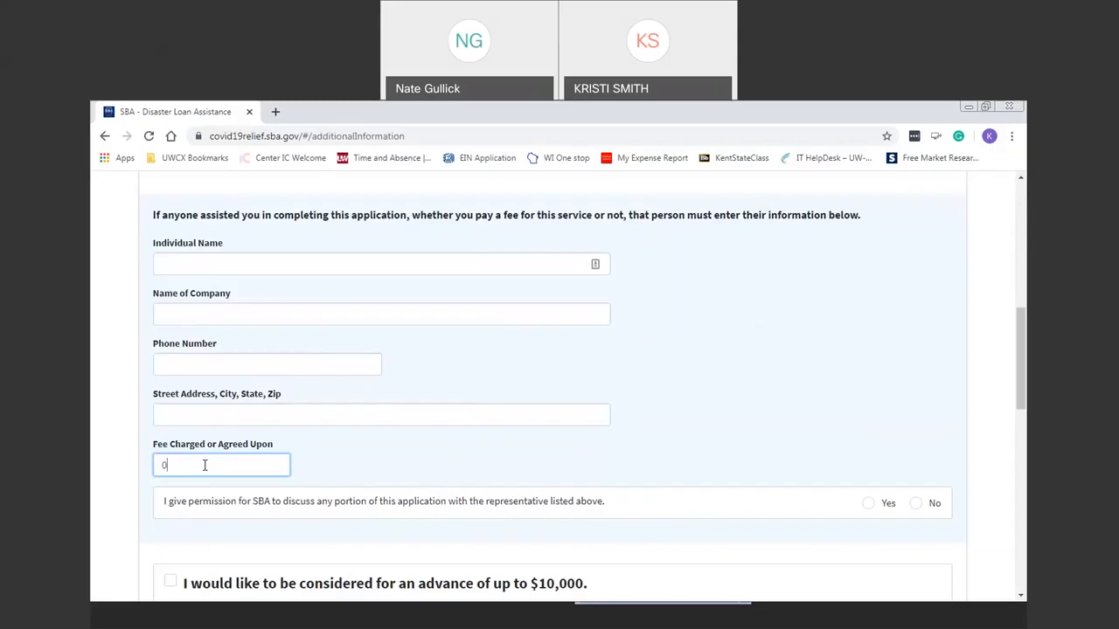
pyautogui.click(293, 266)
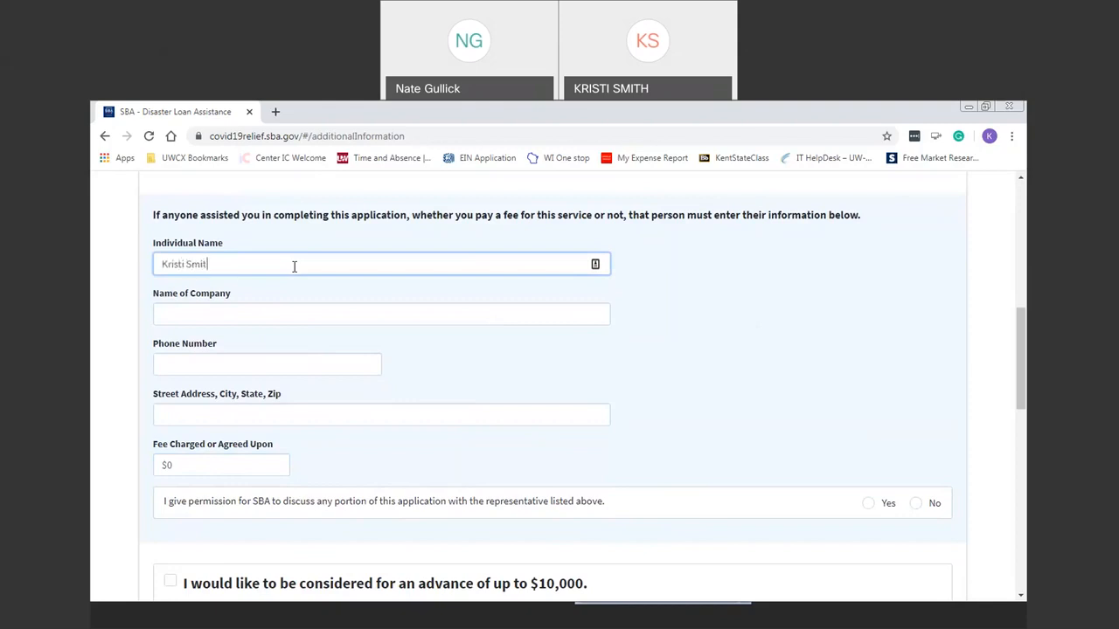
pyautogui.press('Tab')
pyautogui.write('WI SBDC')
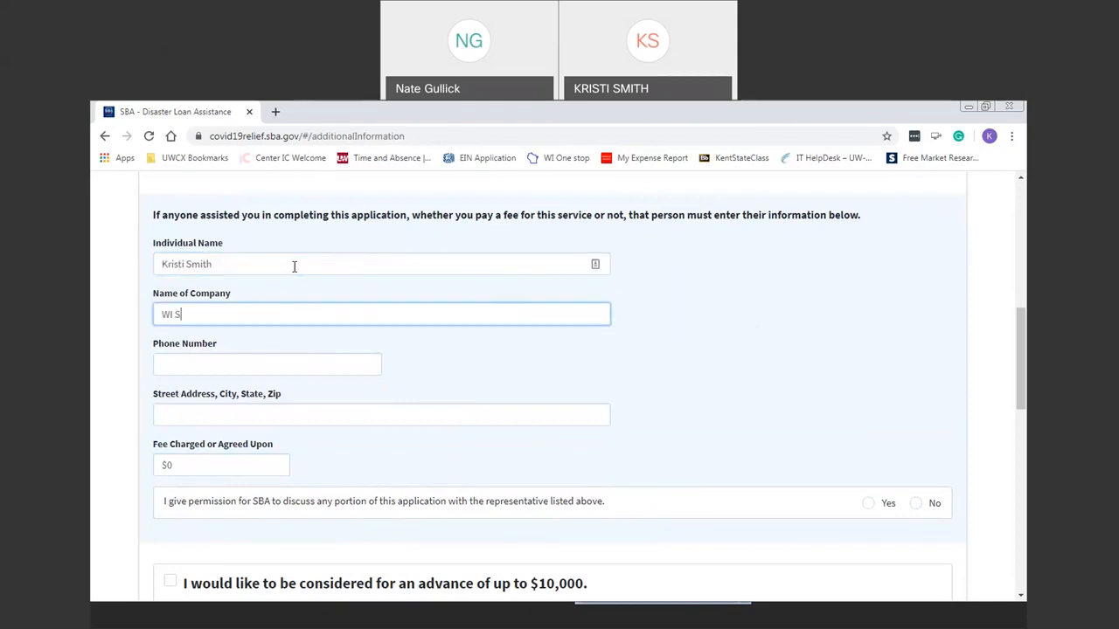
pyautogui.press('Tab')
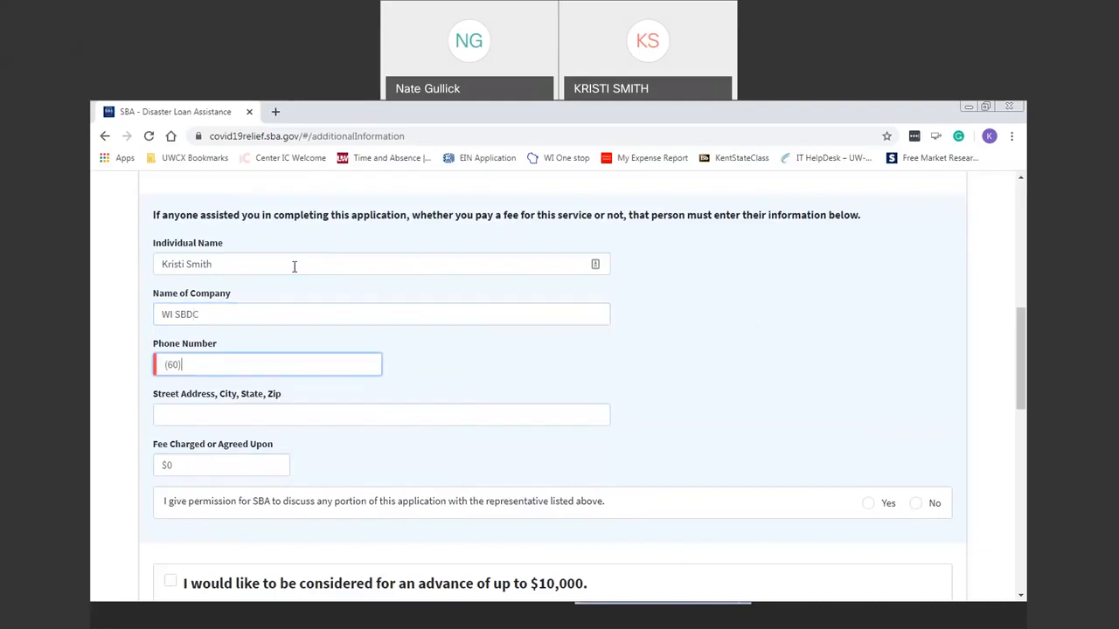
pyautogui.press('Tab')
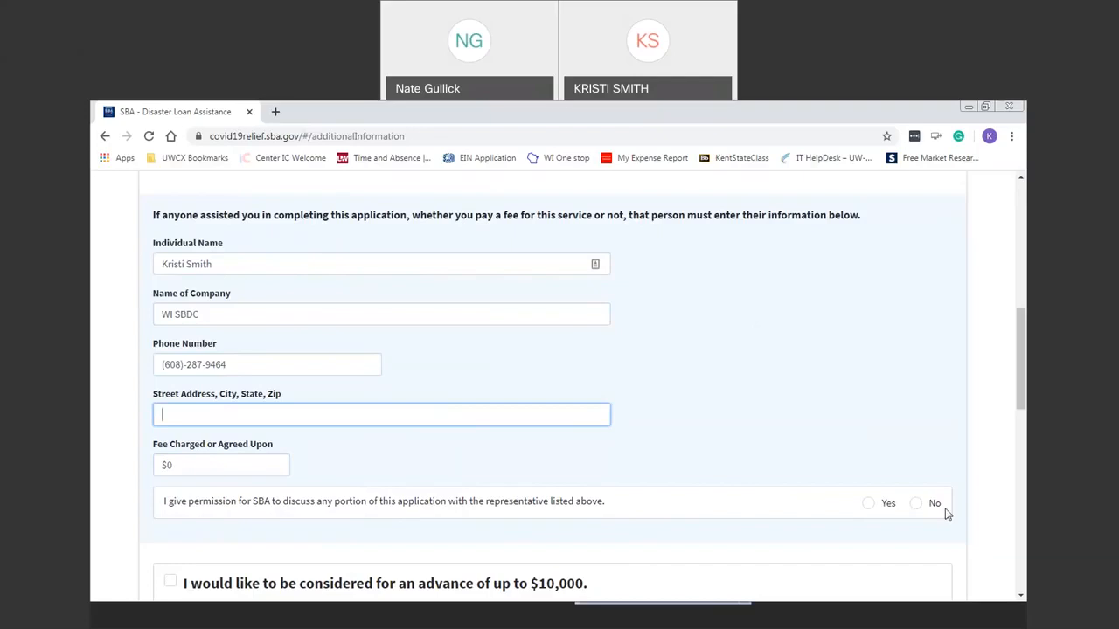
pyautogui.click(889, 504)
pyautogui.moveTo(1022, 393); pyautogui.dragTo(1023, 470)
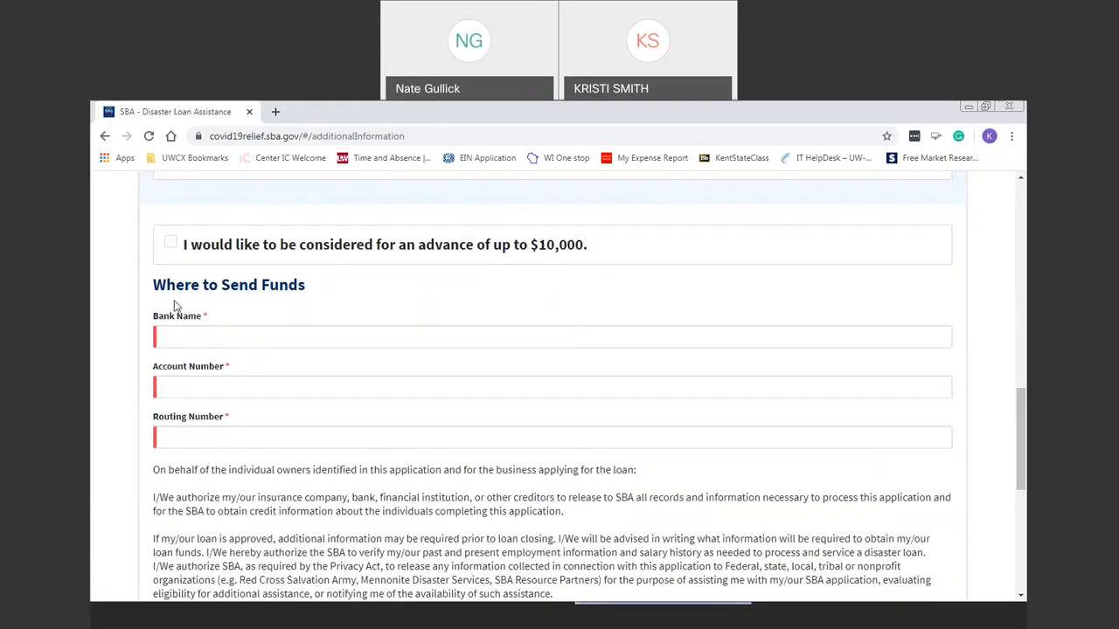
# Request the $10,000 advance and enter First national Bank with its account and routing numbers.
pyautogui.click(172, 251)
pyautogui.click(243, 334)
pyautogui.write('Fir')
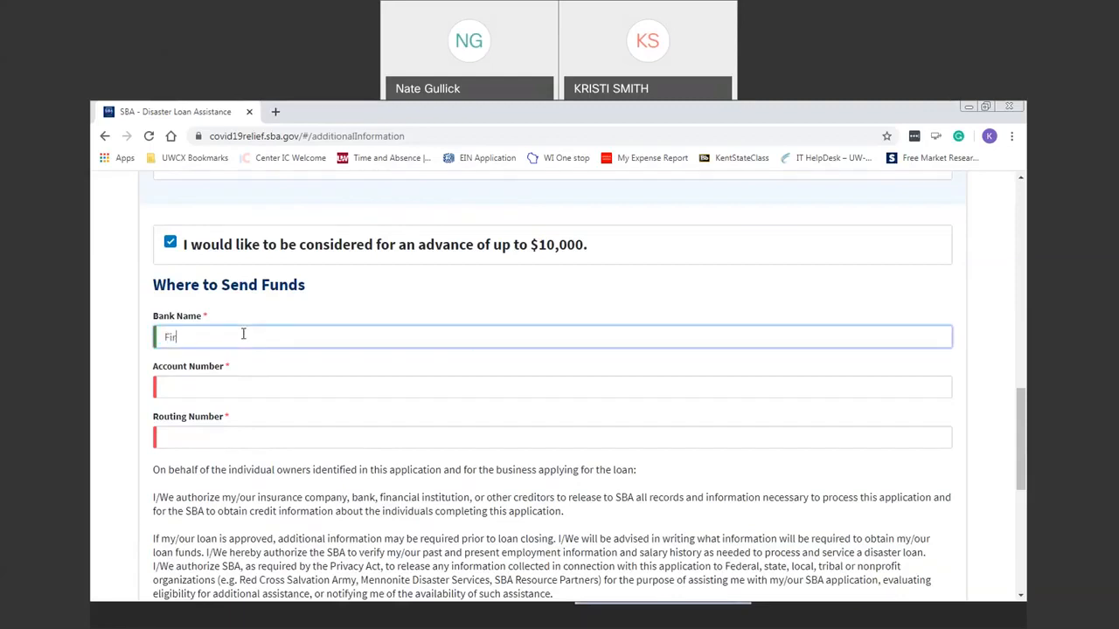
pyautogui.write('st national Bank')
pyautogui.click(290, 396)
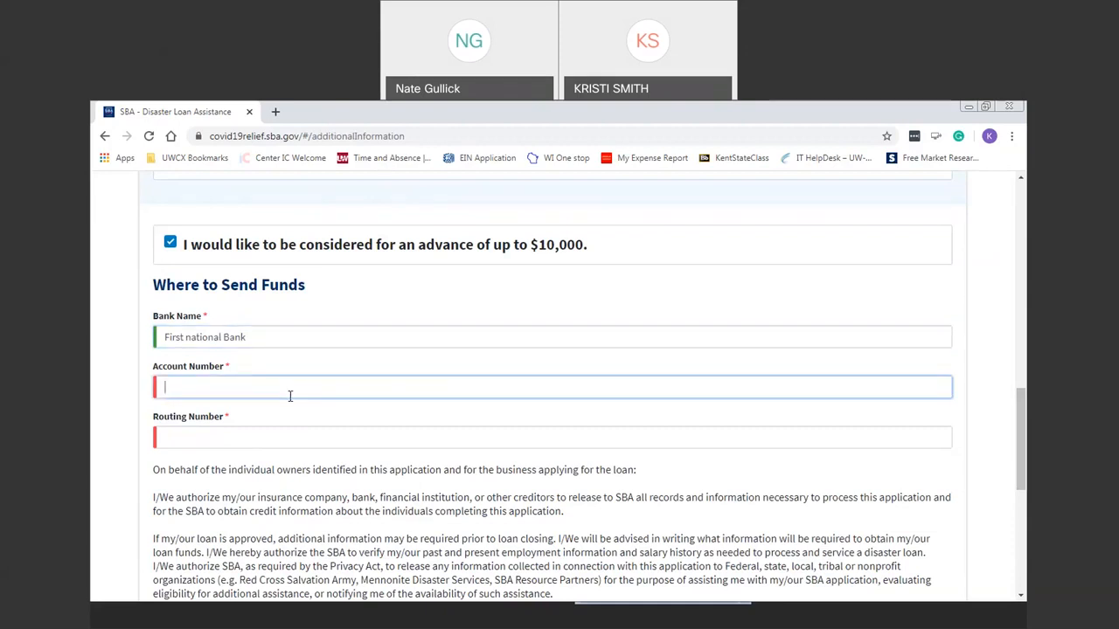
pyautogui.write('1111111')
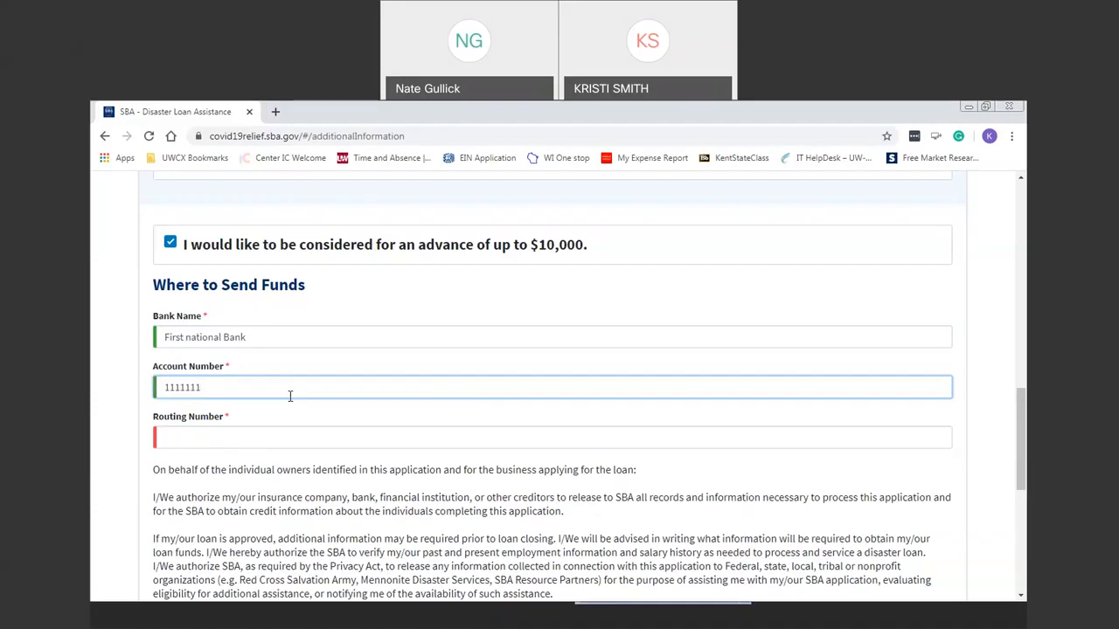
pyautogui.press('Tab')
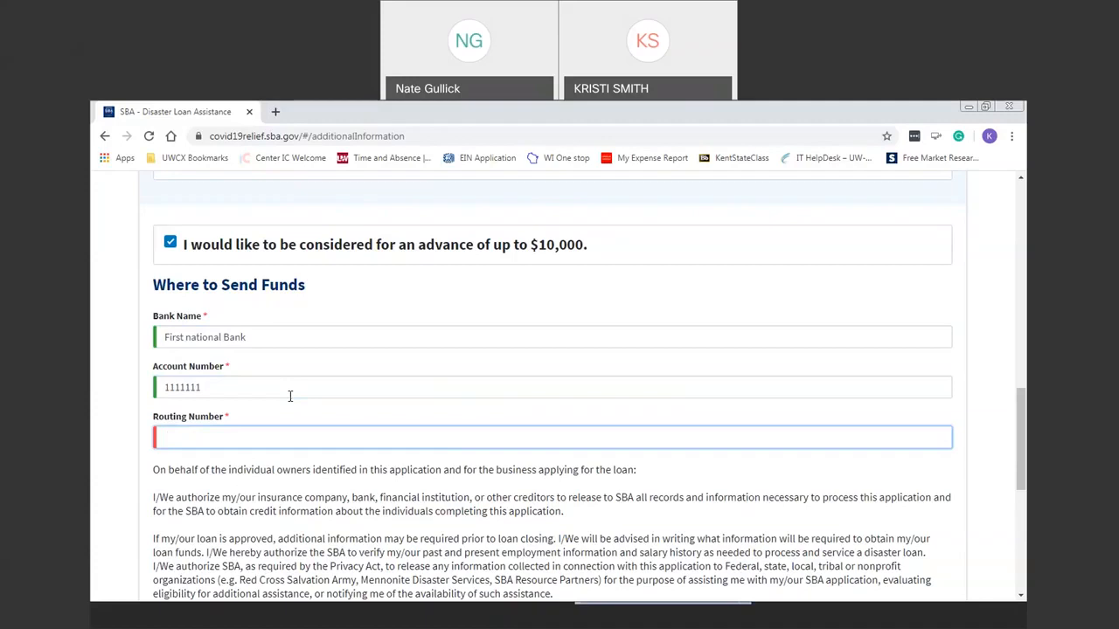
pyautogui.write('050532970')
# Certify the application as true under penalty of perjury.
pyautogui.moveTo(1023, 420); pyautogui.dragTo(1025, 475)
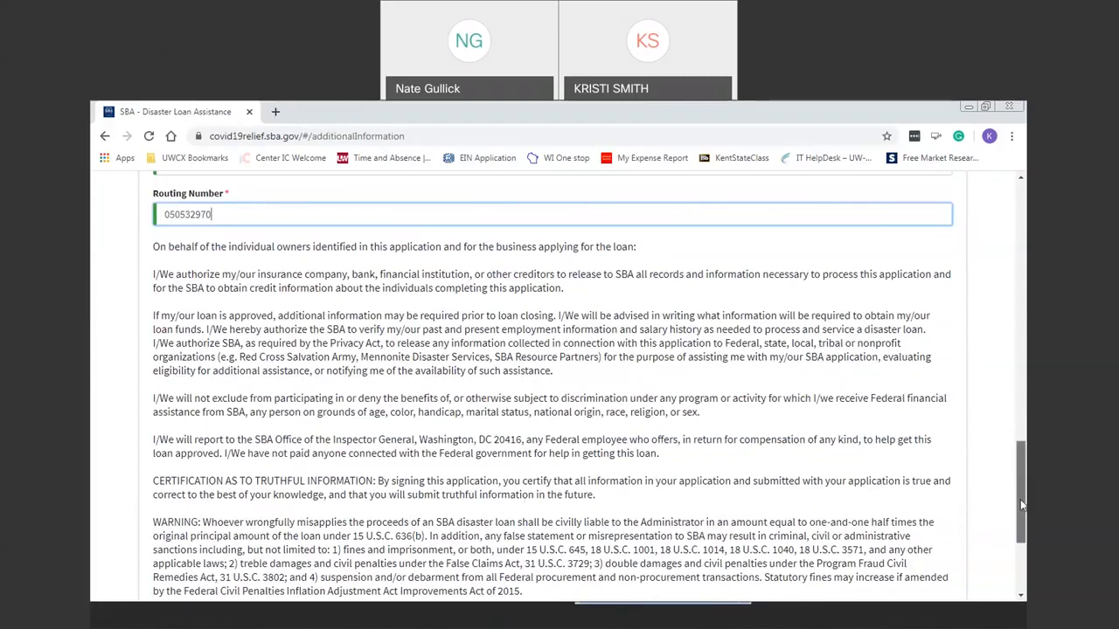
pyautogui.scroll(-3, 1021, 499)
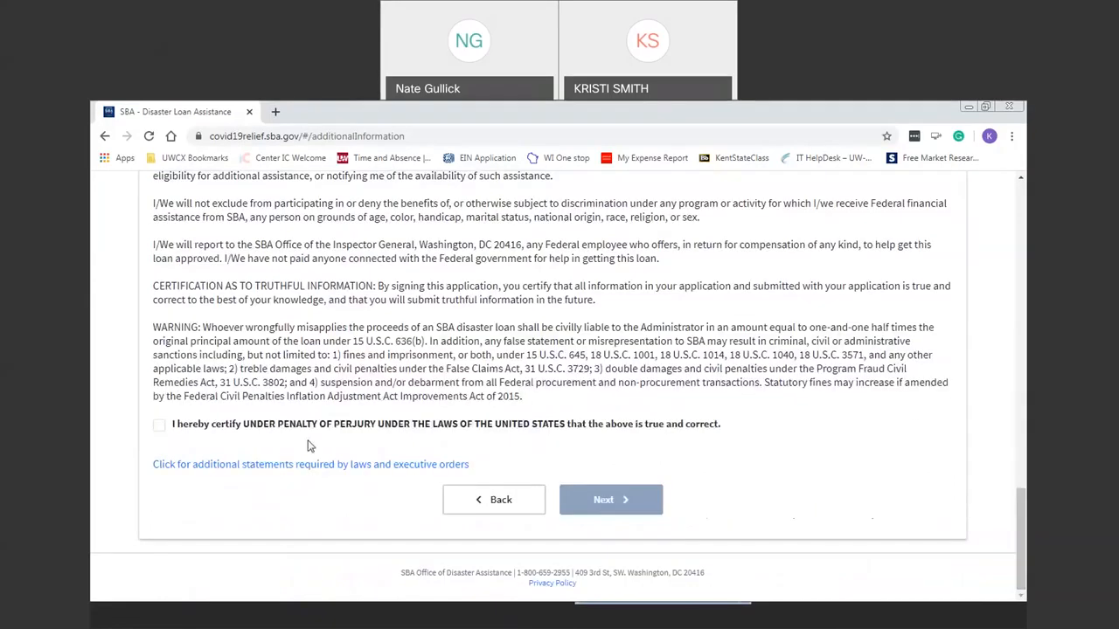
pyautogui.click(160, 429)
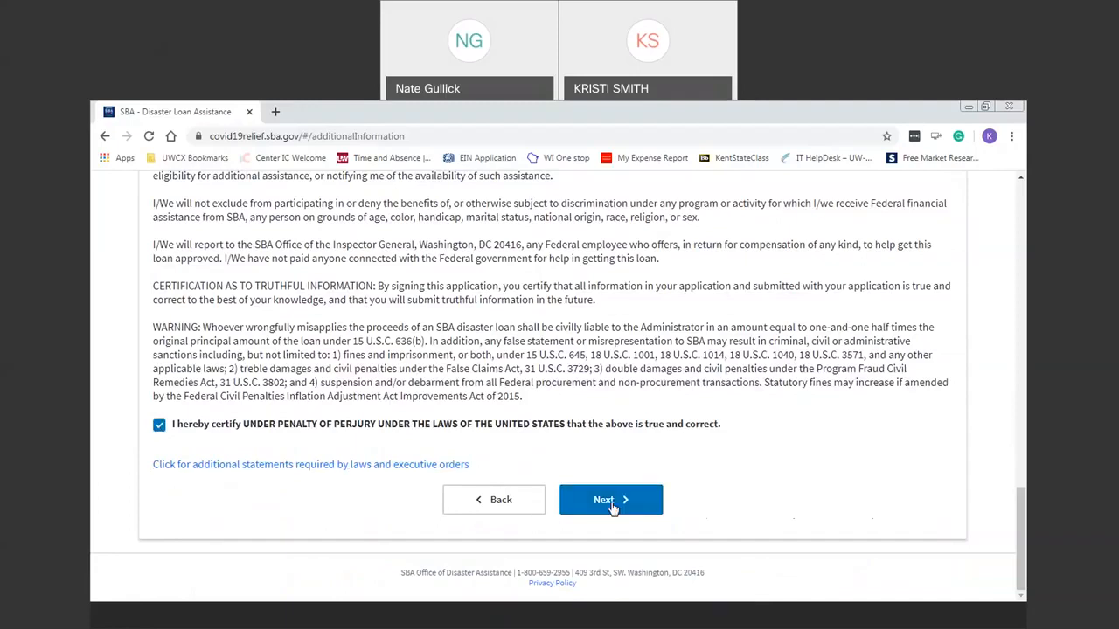
# Open the Summary page and scroll through the Business Information section.
pyautogui.click(611, 500)
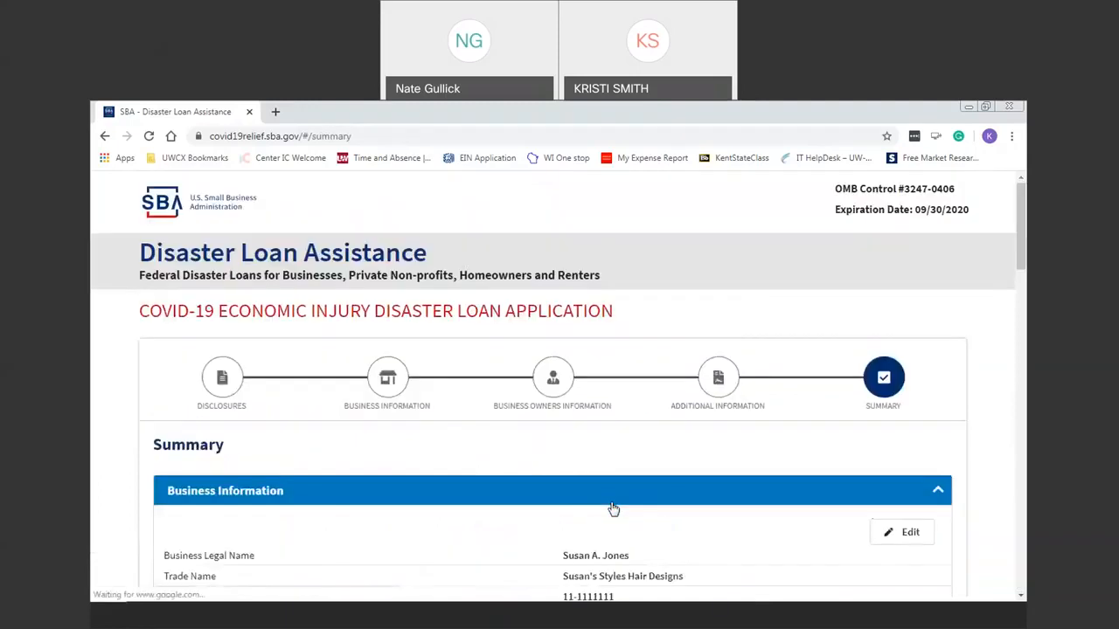
pyautogui.scroll(-4, 516, 336)
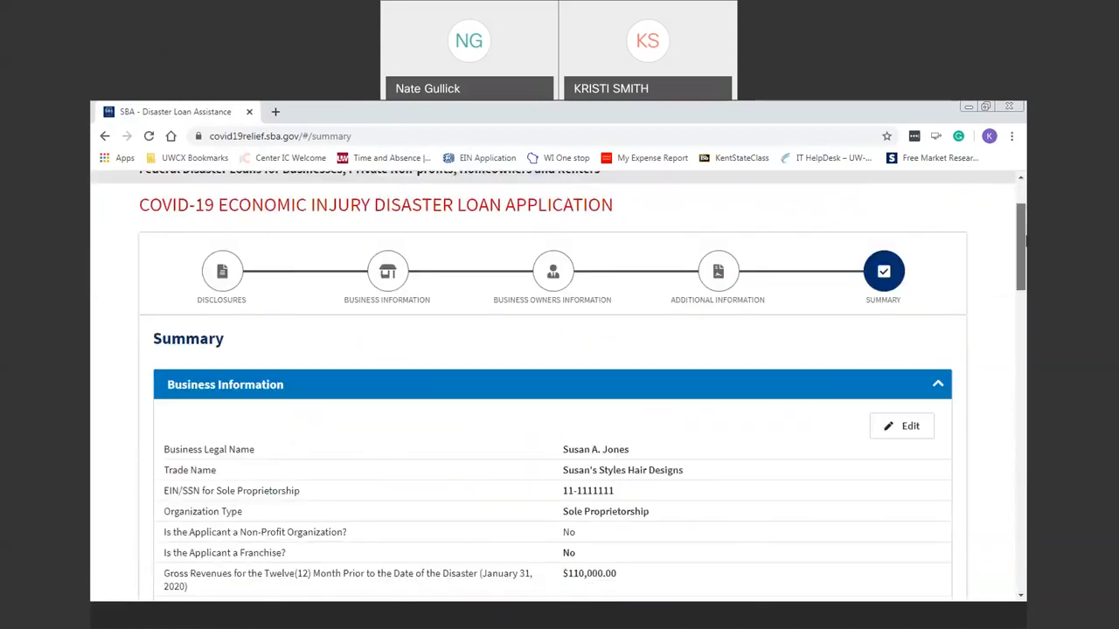
pyautogui.scroll(1, 515, 337)
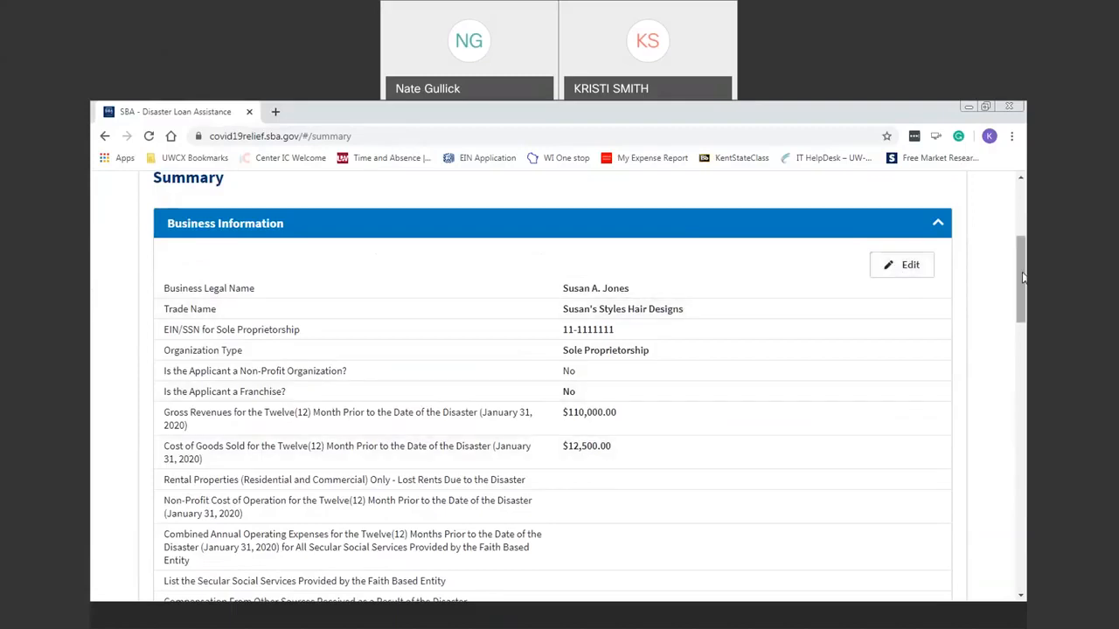
pyautogui.moveTo(1021, 289); pyautogui.dragTo(1018, 530)
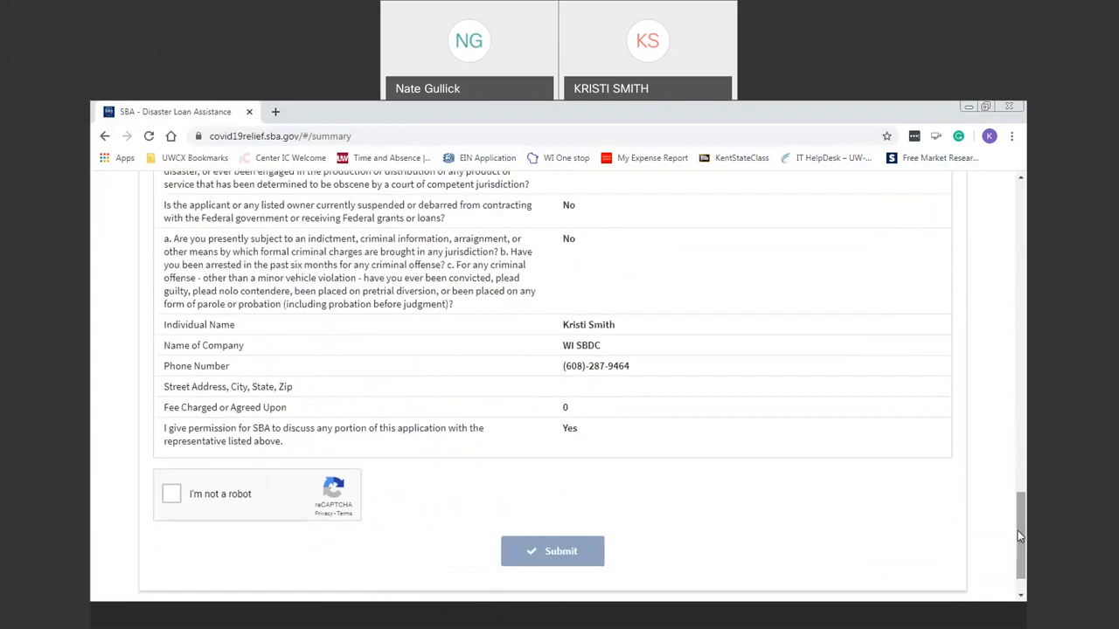
# Tick the reCAPTCHA 'I'm not a robot' checkbox on the summary page above Submit.
pyautogui.click(171, 495)
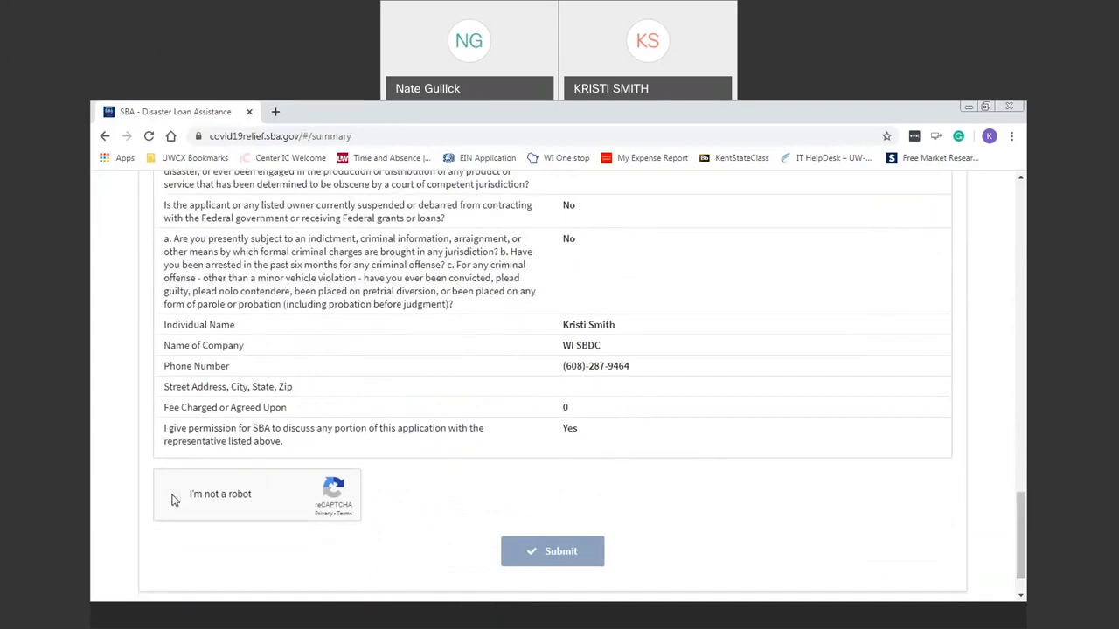